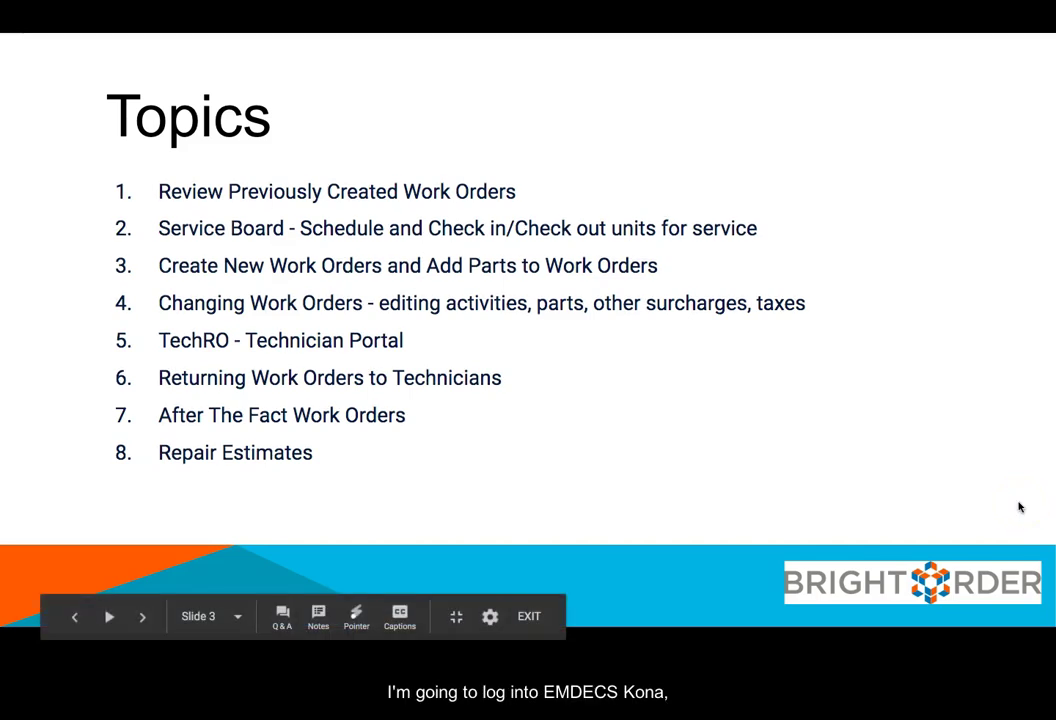
Step: Exit the Topics slideshow and switch to the EMDECS Connect Manager Dashboard
key(super+Tab)
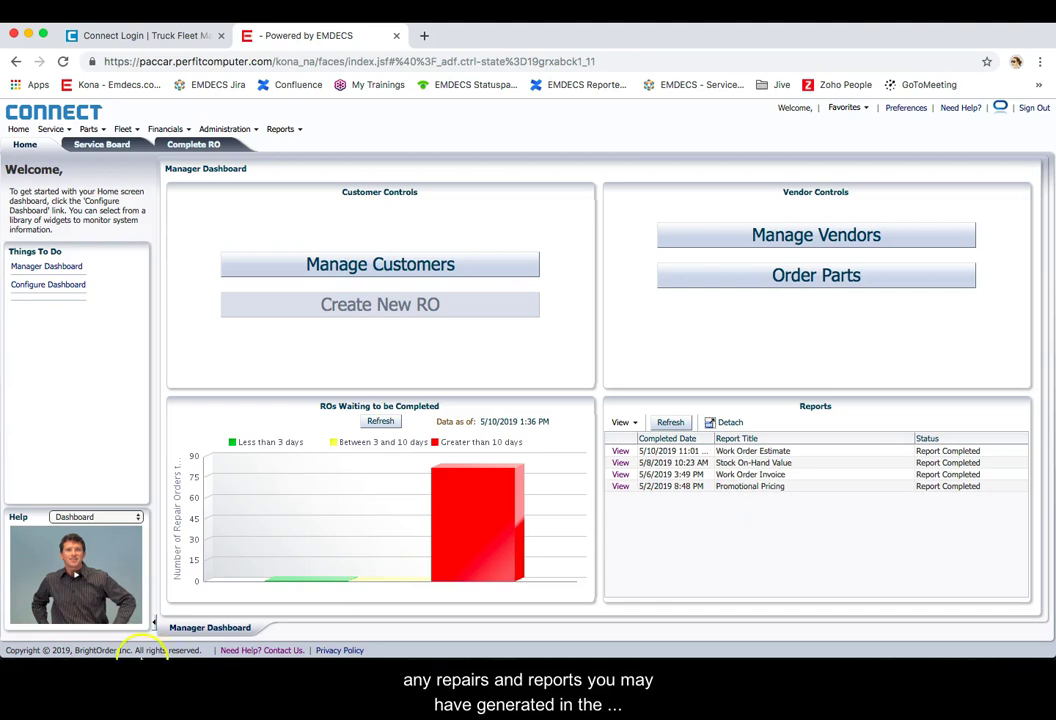
Step: Open the Service Board and view Technician Status, Work In Progress, Scheduled, then Arrivals
mouse_move(118, 652)
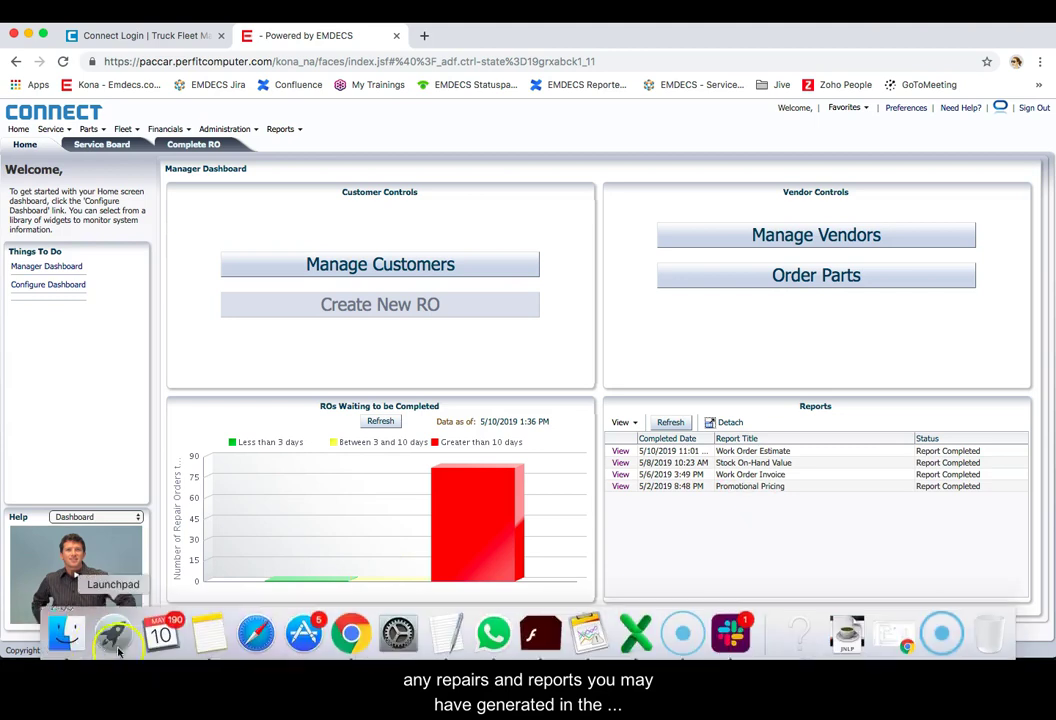
click(99, 146)
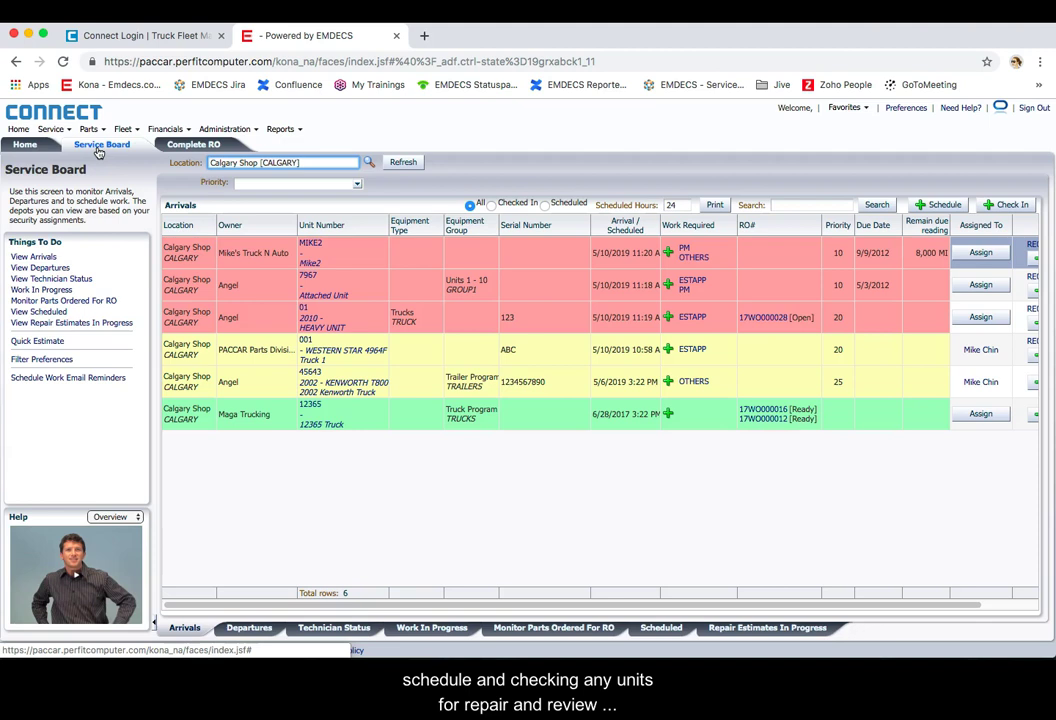
click(350, 630)
click(410, 628)
click(661, 628)
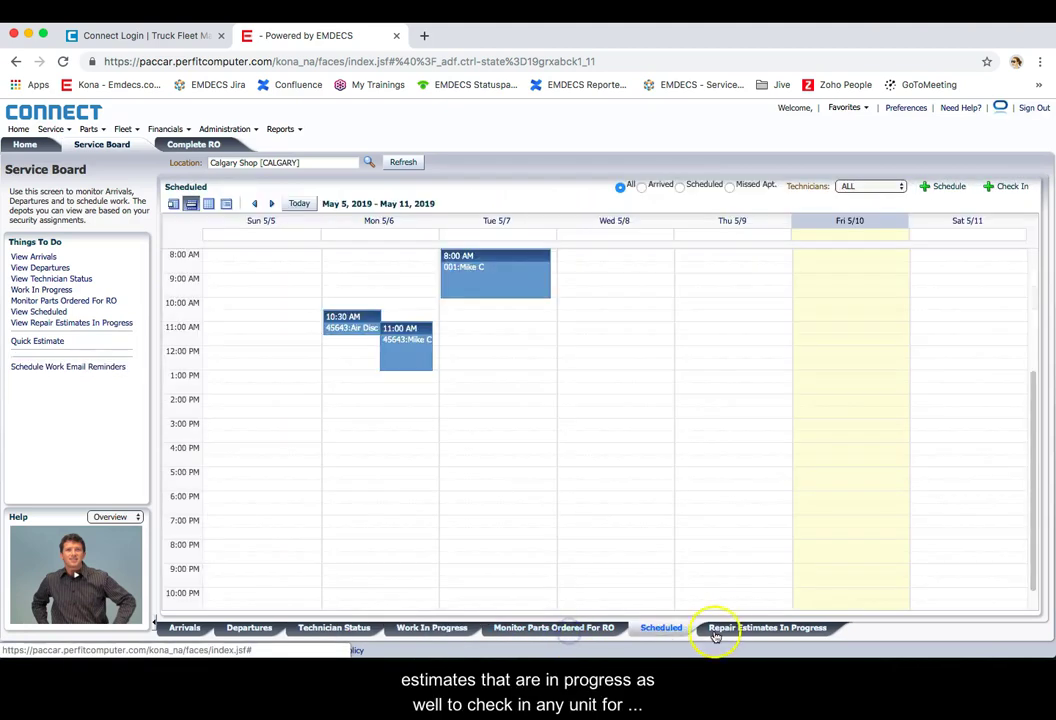
click(186, 628)
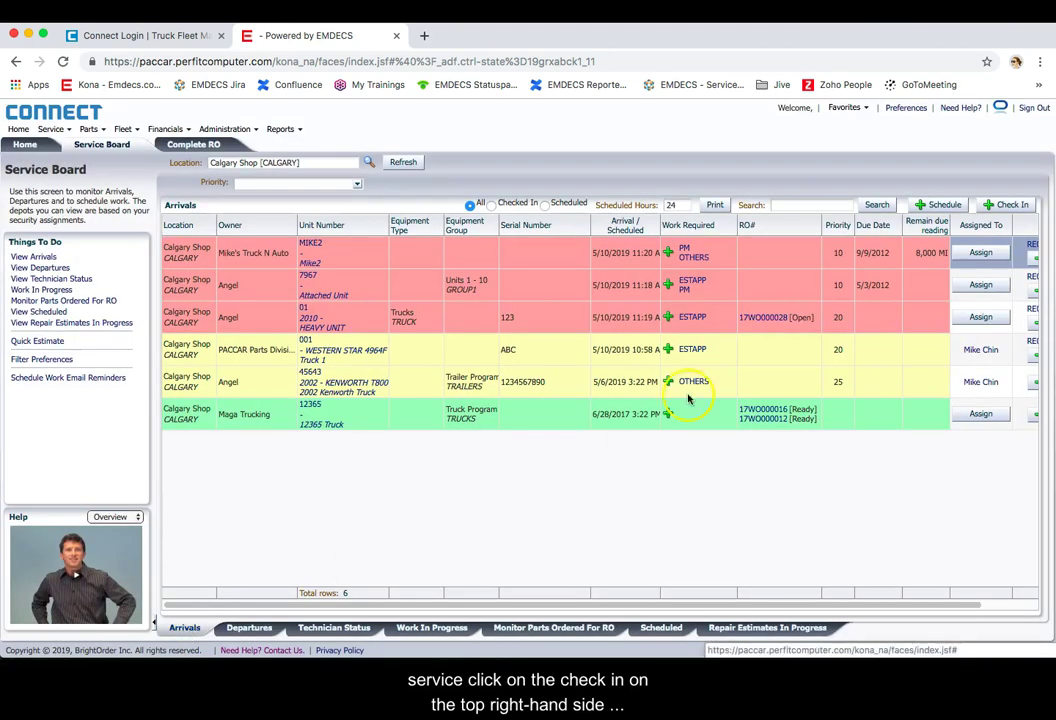
Step: Check in unit 0144 with Brake > Air Brake Monitoring System and the 25025234-2 filter
click(1008, 206)
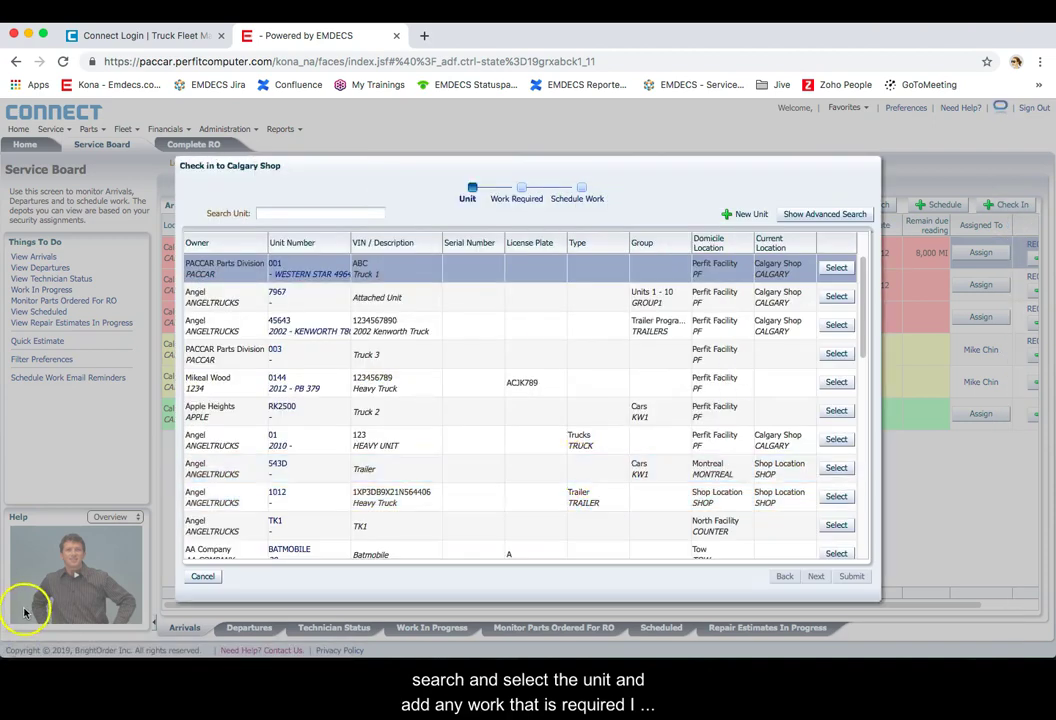
click(837, 383)
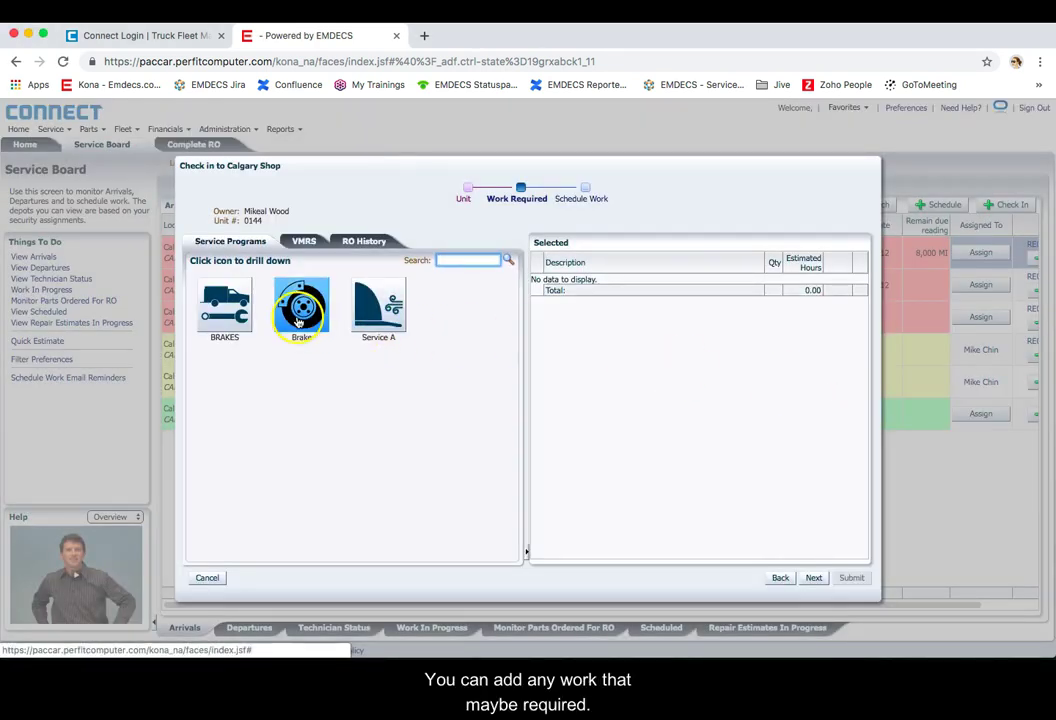
click(299, 312)
click(237, 293)
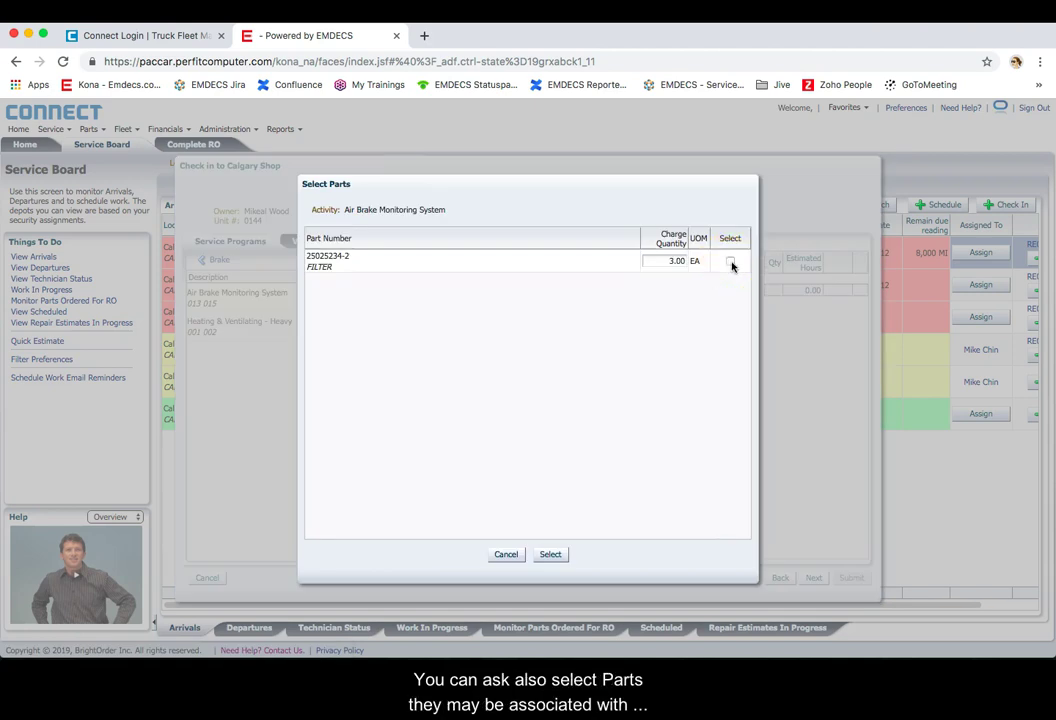
click(731, 262)
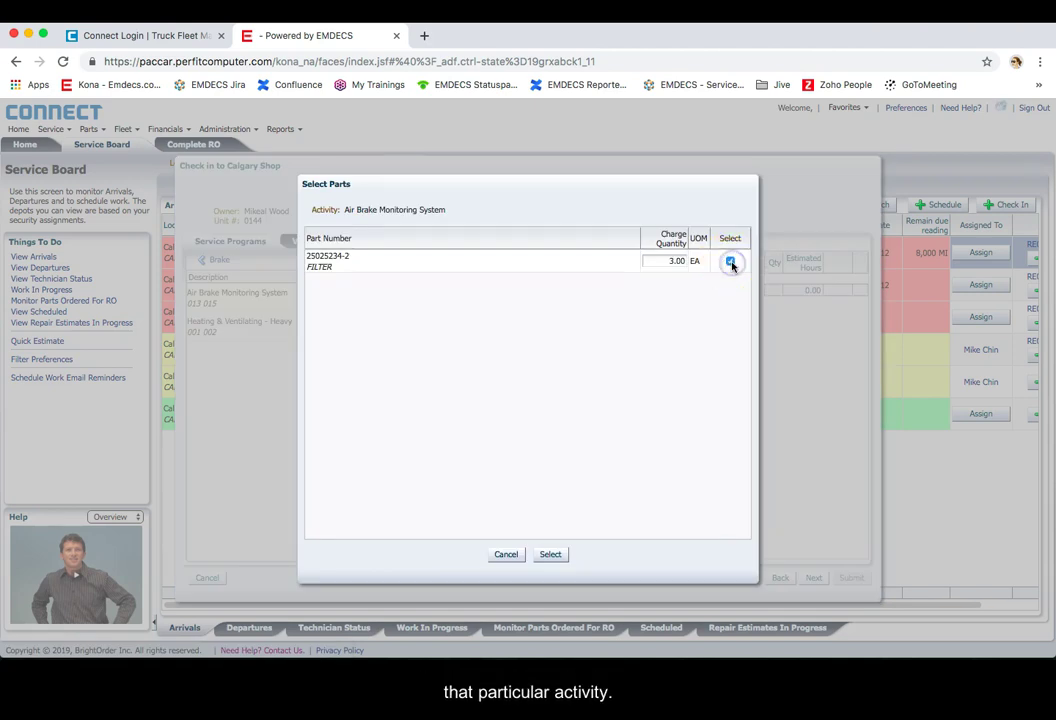
click(553, 555)
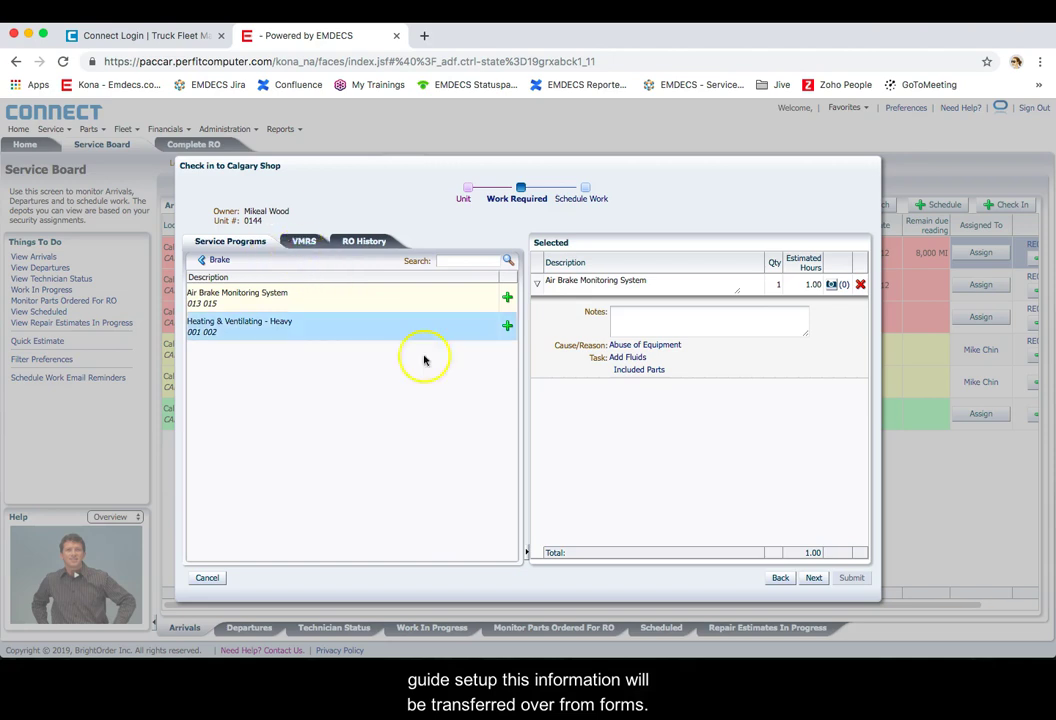
Step: Schedule the technician on Tuesday 5/7 at 12:00 PM and submit the check-in
click(815, 578)
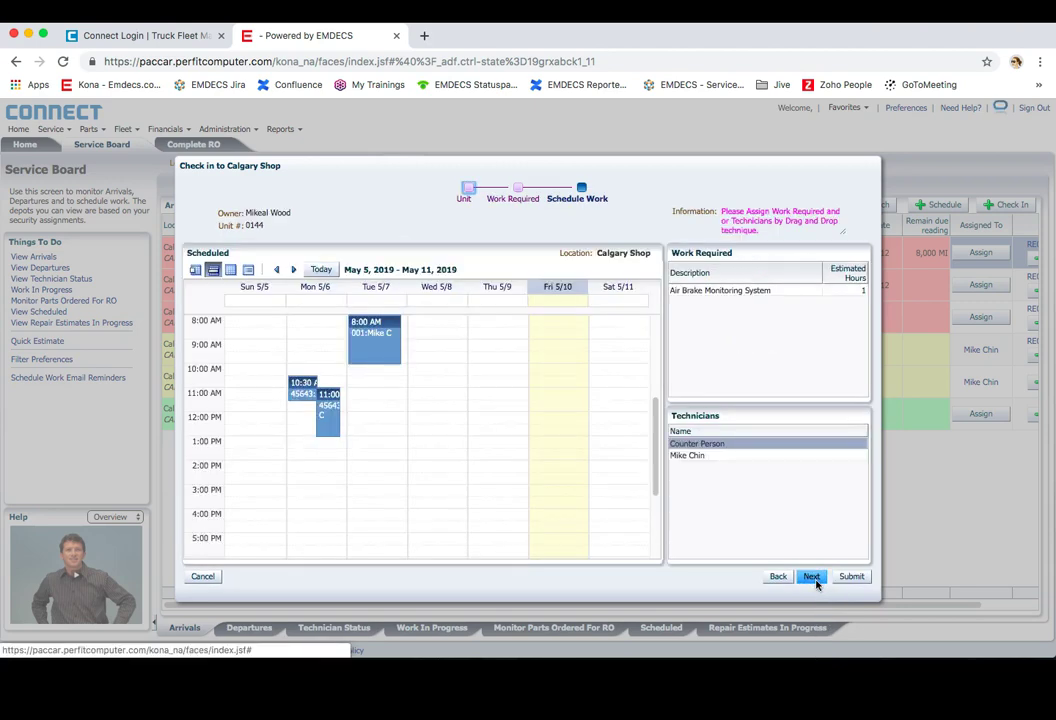
drag(690, 455, 387, 421)
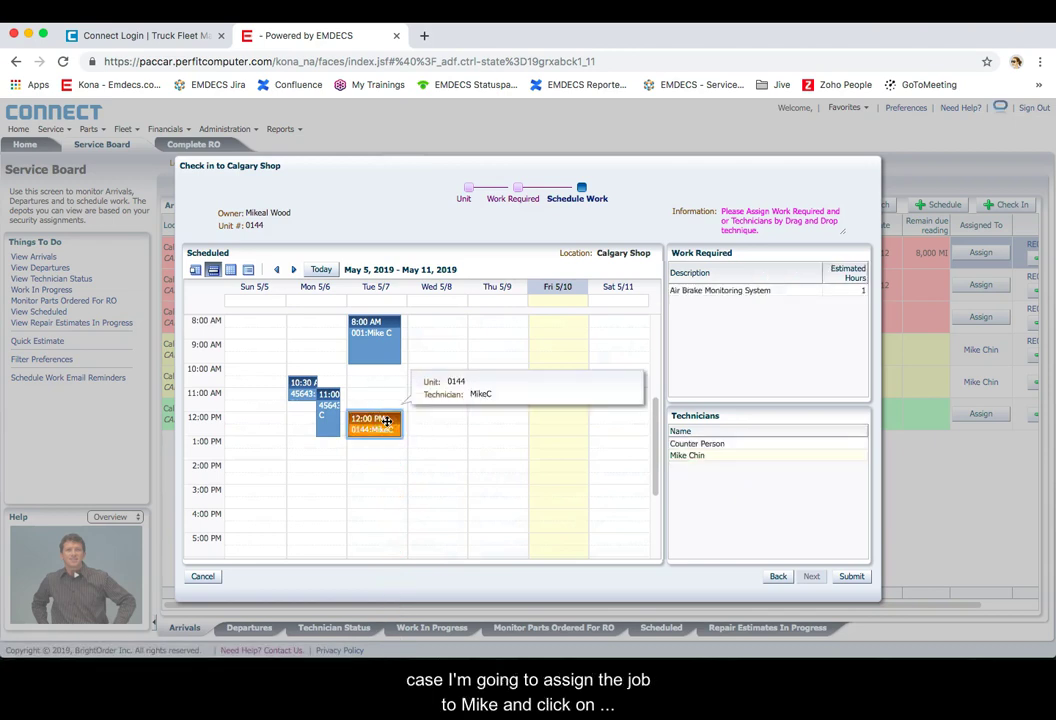
click(851, 576)
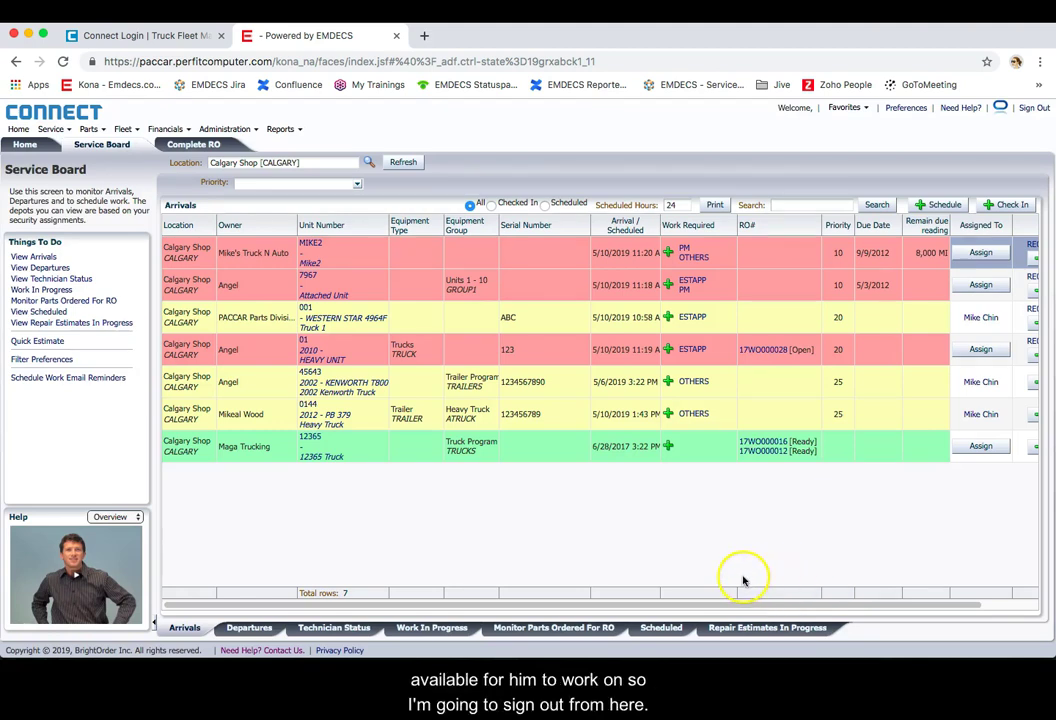
Step: Sign out of the manager account and sign in with the technician username and password
click(1036, 109)
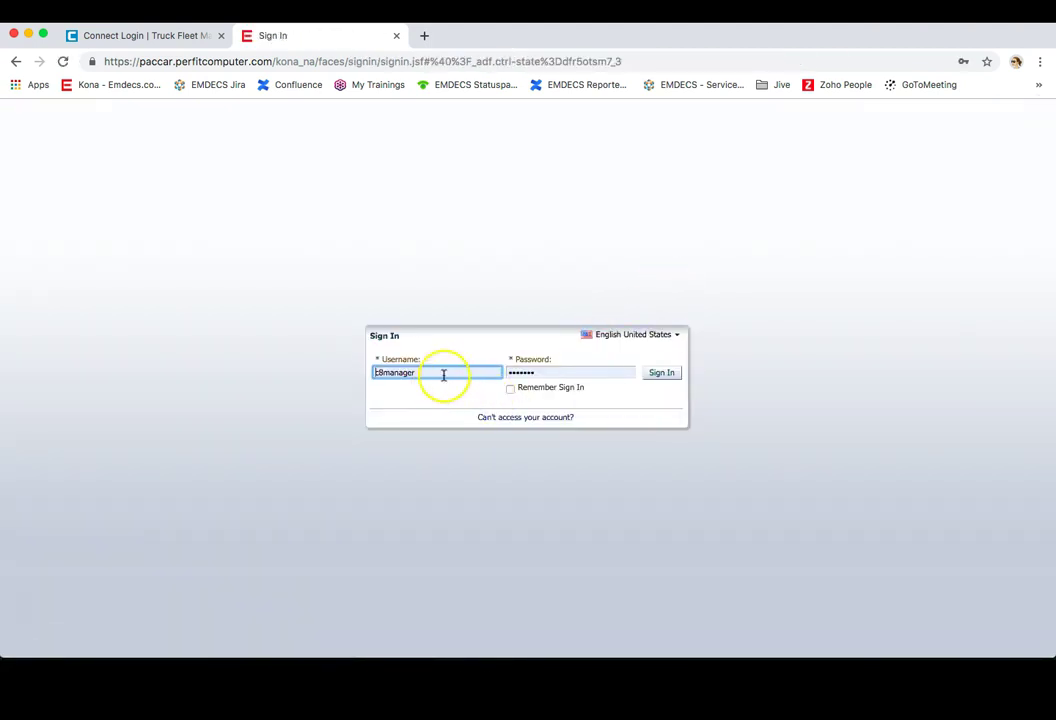
click(424, 373)
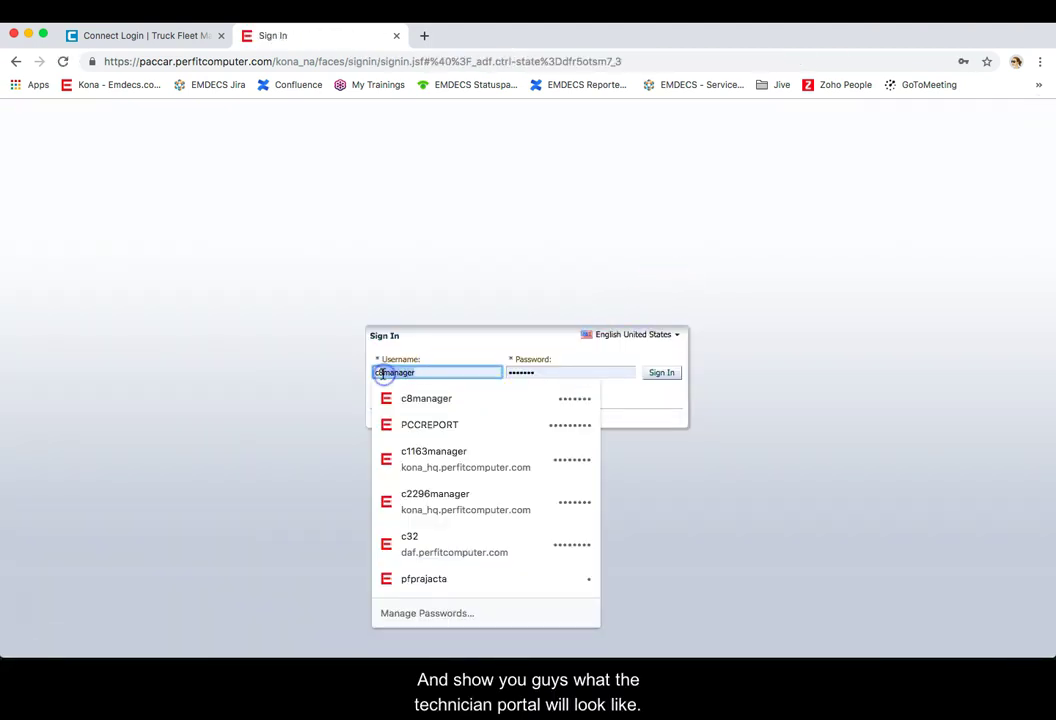
text(tech)
key(Tab)
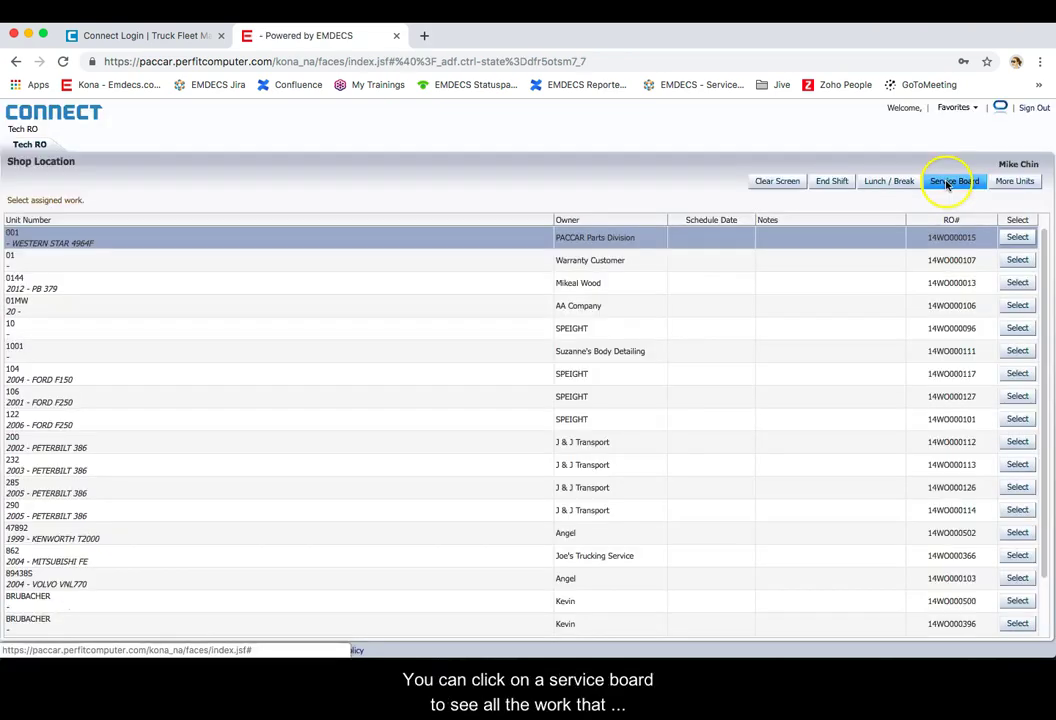
click(947, 184)
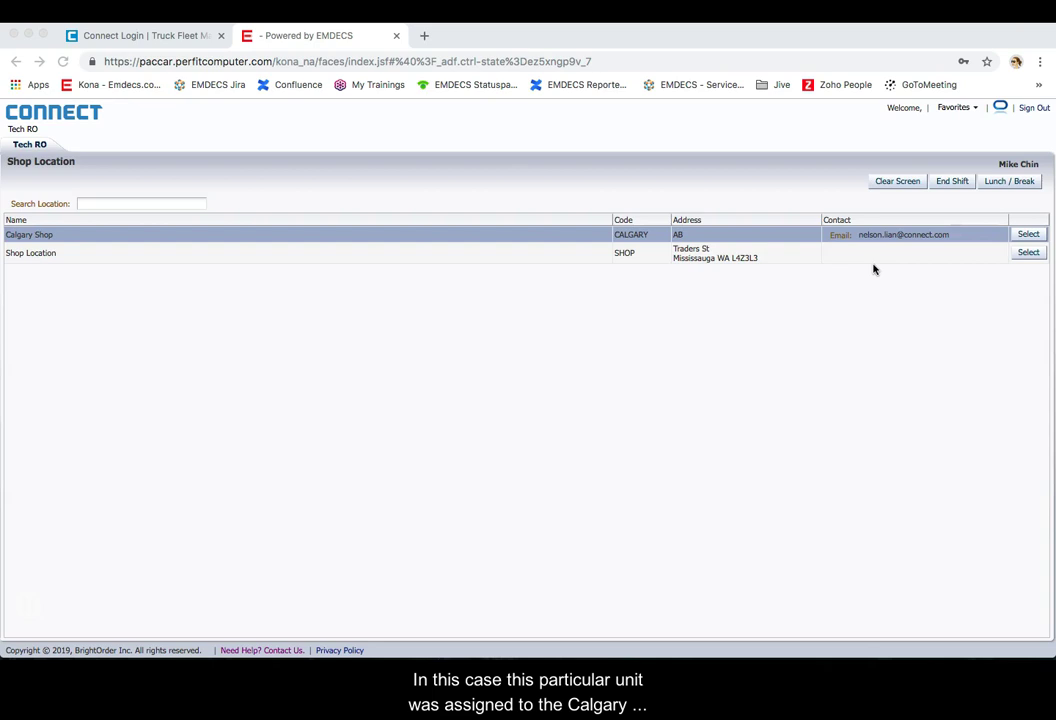
Step: Choose Calgary Shop, open unit 0144's repair order and start Air Brake Monitoring System labor
click(1026, 236)
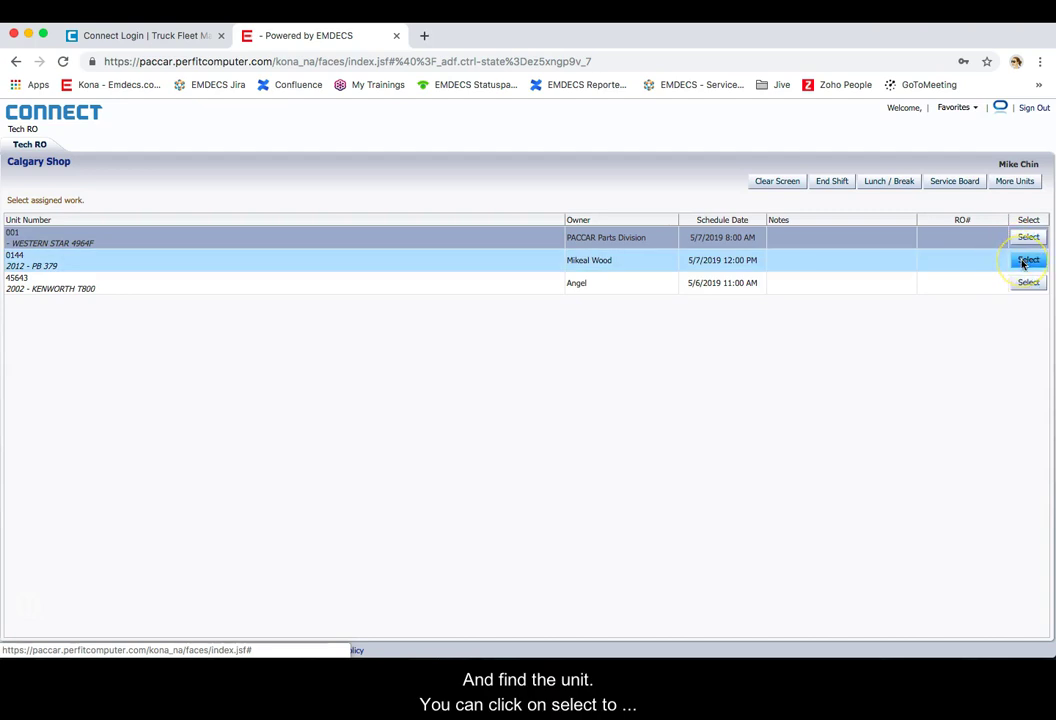
click(1026, 260)
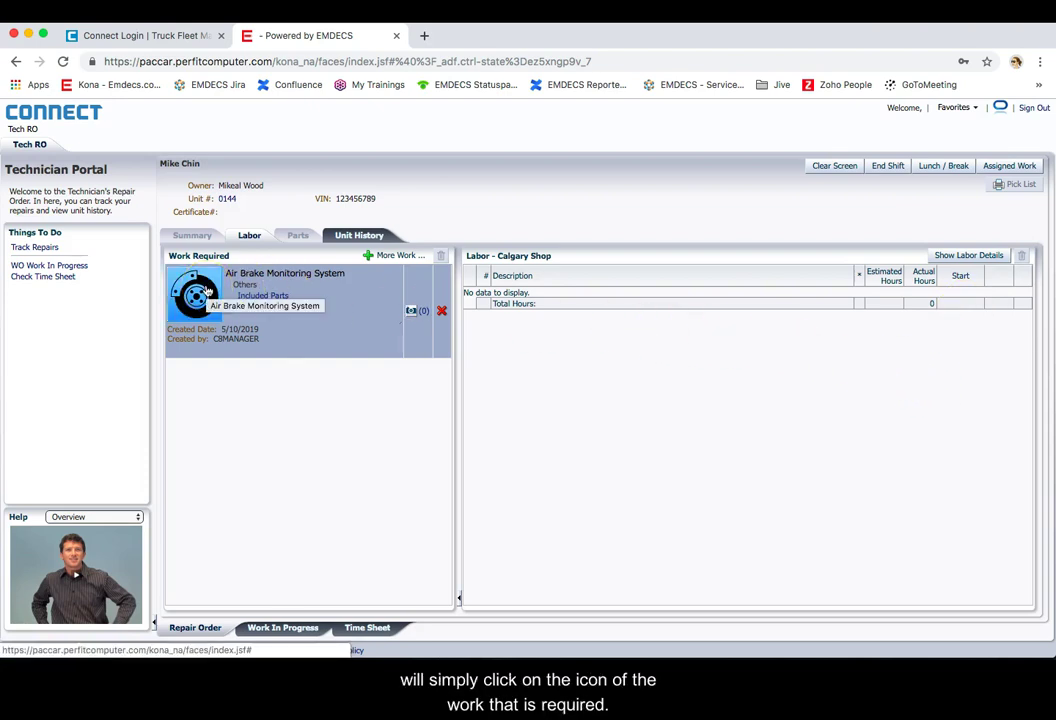
drag(205, 290, 208, 645)
click(206, 290)
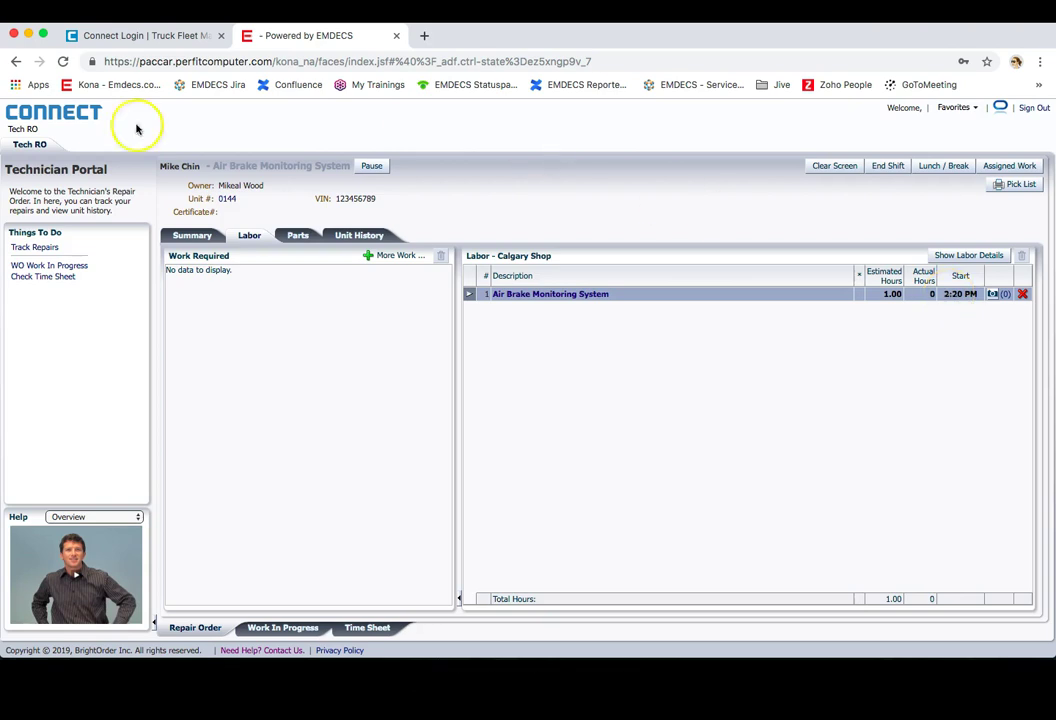
Step: Find part 15762 by searching 'BR' in Part # and issue quantity 3
click(297, 237)
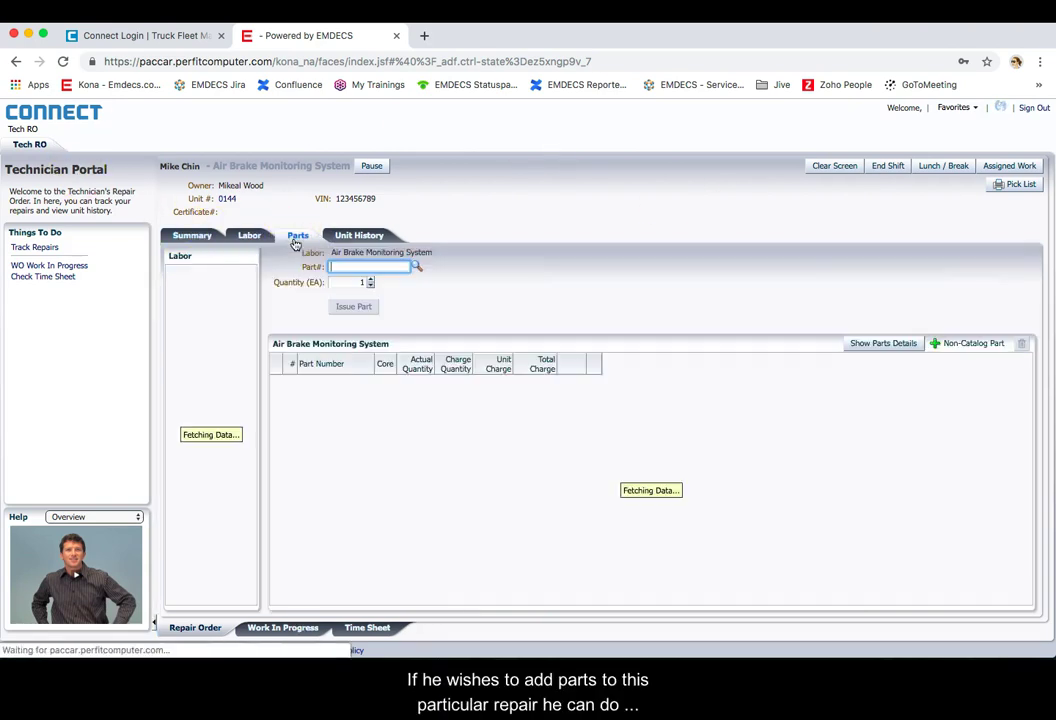
click(341, 268)
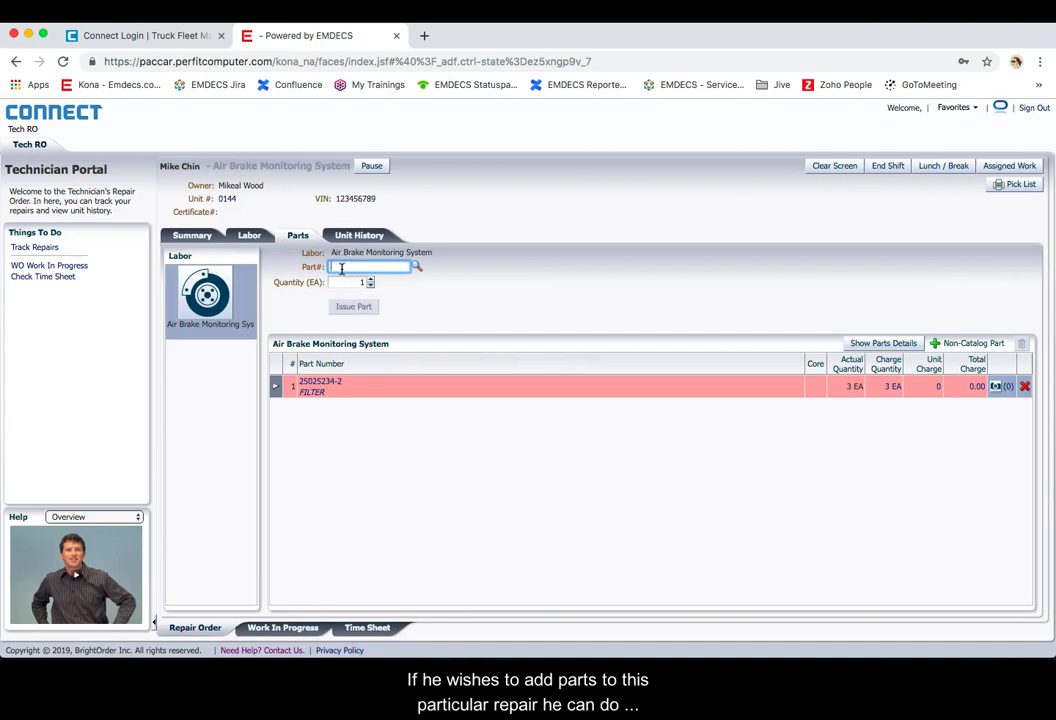
text(BREAK)
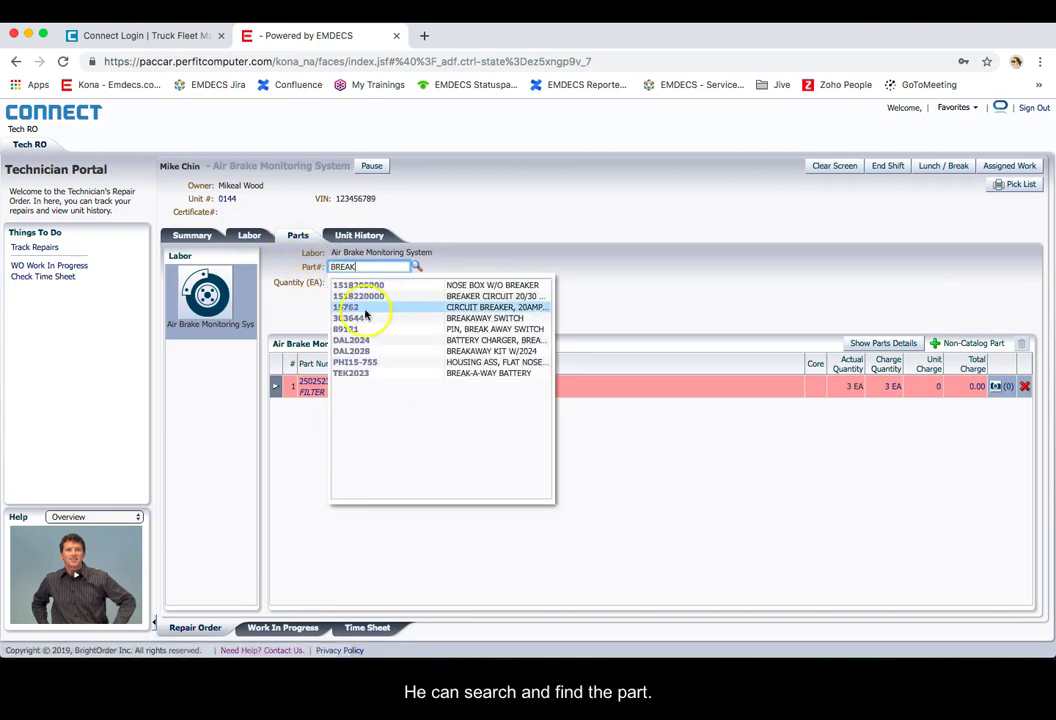
click(378, 312)
click(365, 281)
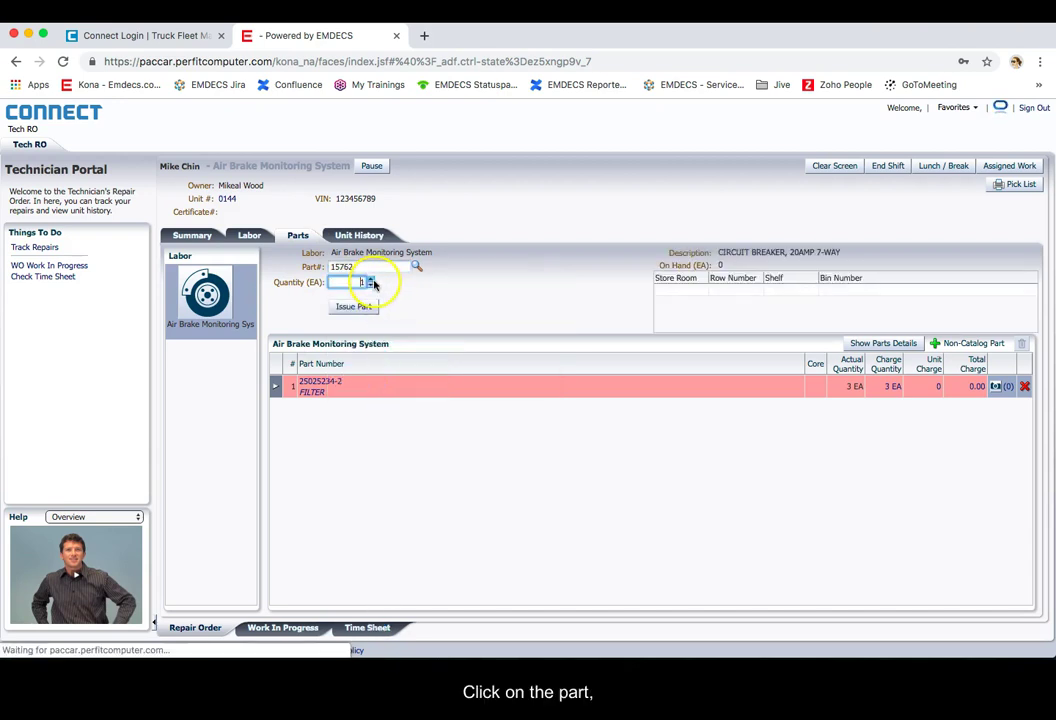
click(371, 280)
click(371, 280)
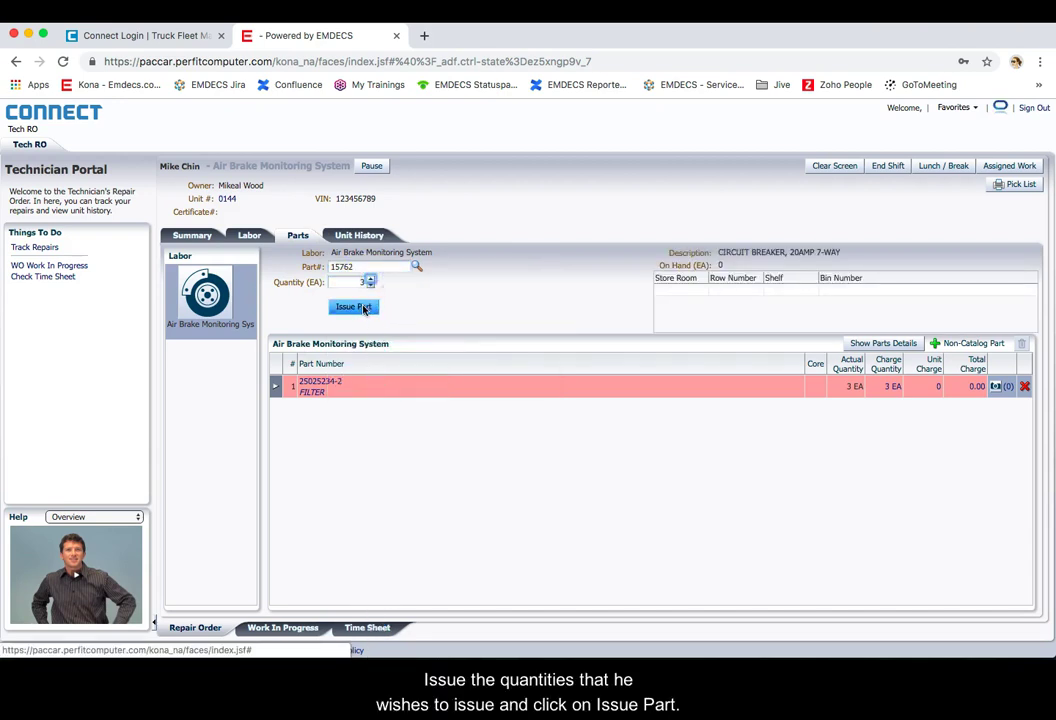
click(364, 308)
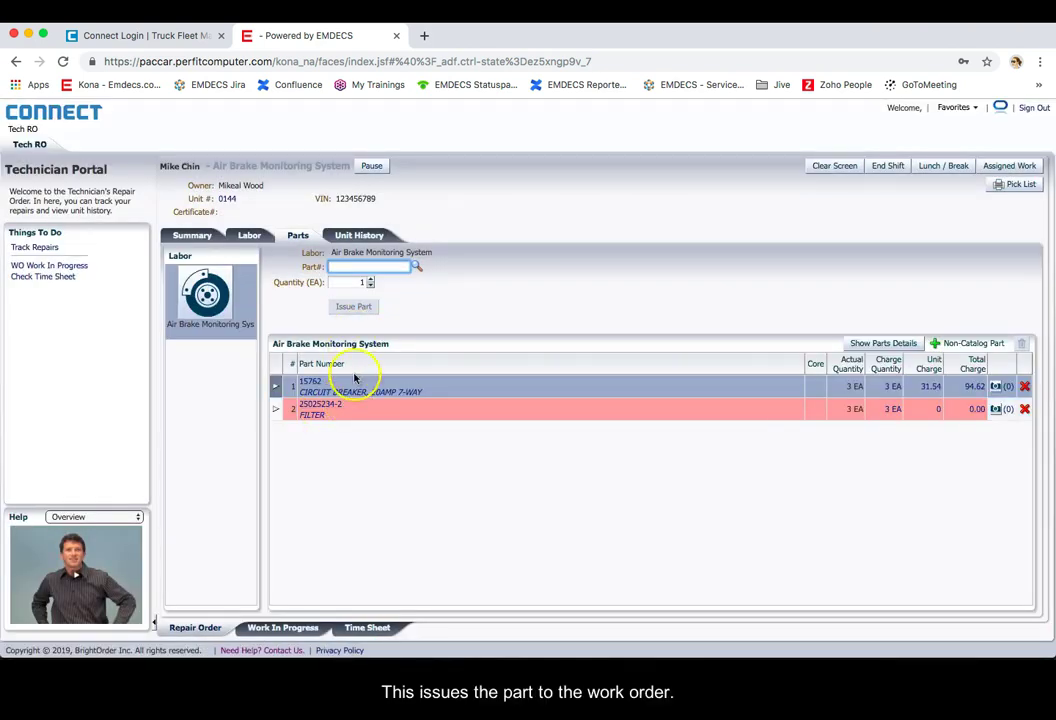
Step: From the Summary, add the note TEST to the air brake labor line
click(190, 236)
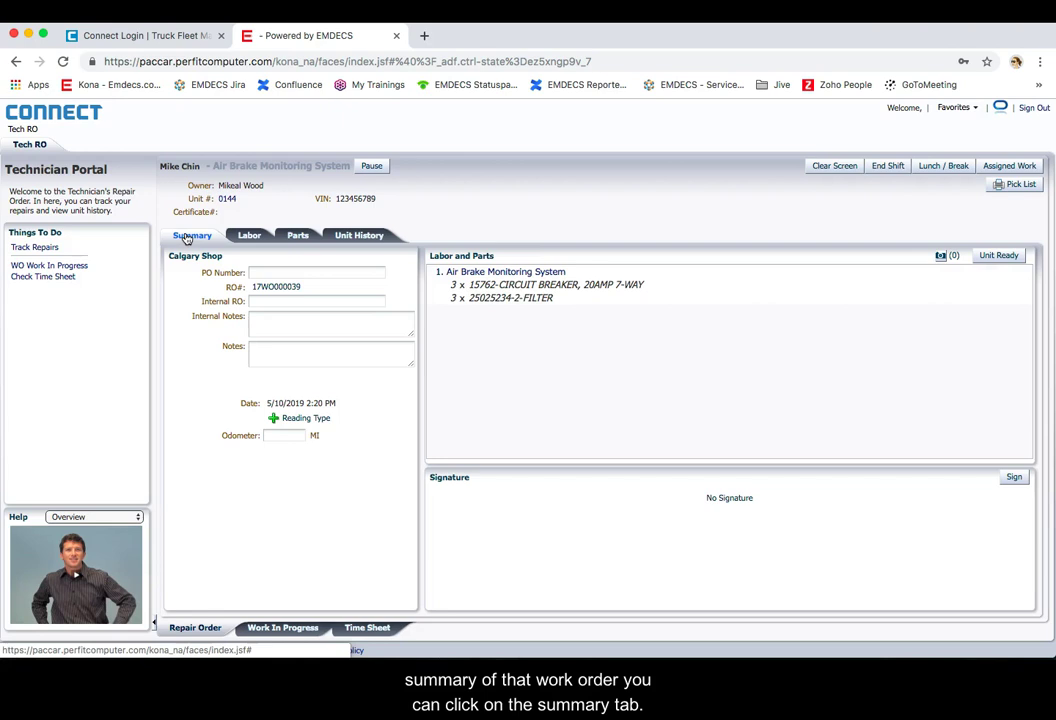
click(493, 273)
click(481, 280)
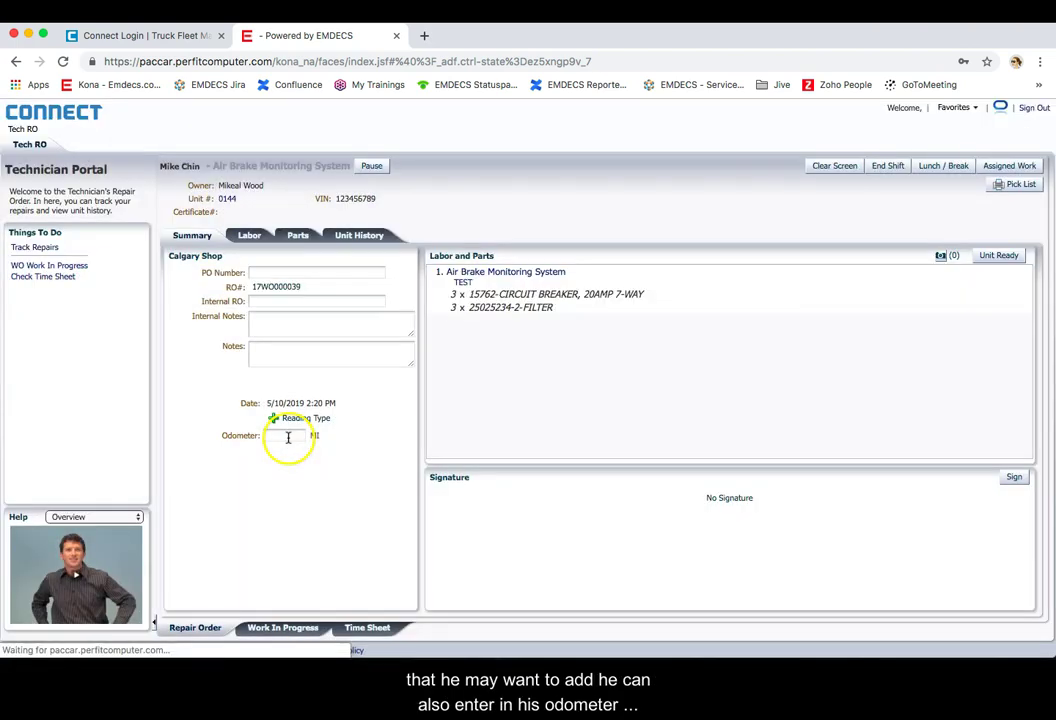
click(288, 437)
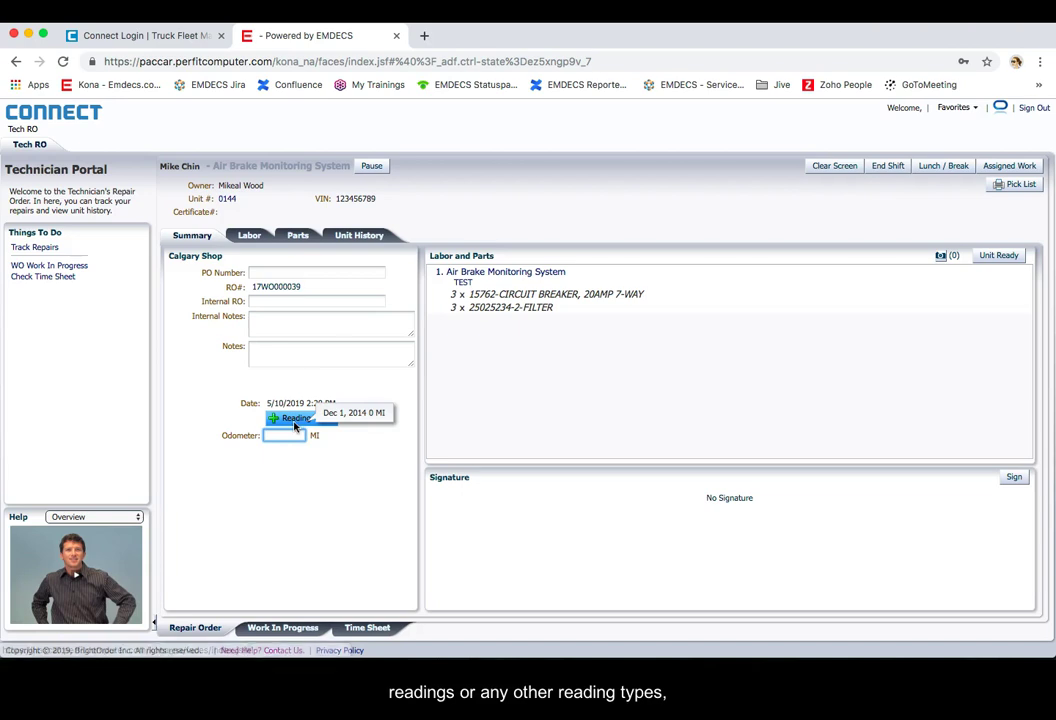
Step: Try the internal and work-order note fields, then open unit 0144's Unit History
click(301, 326)
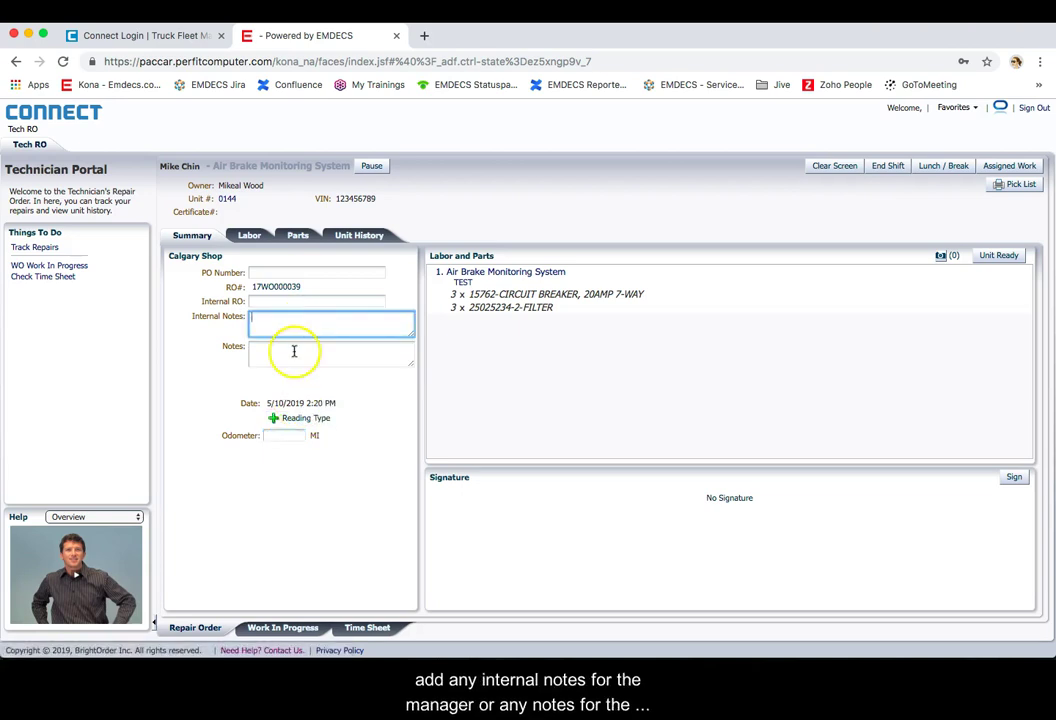
click(294, 351)
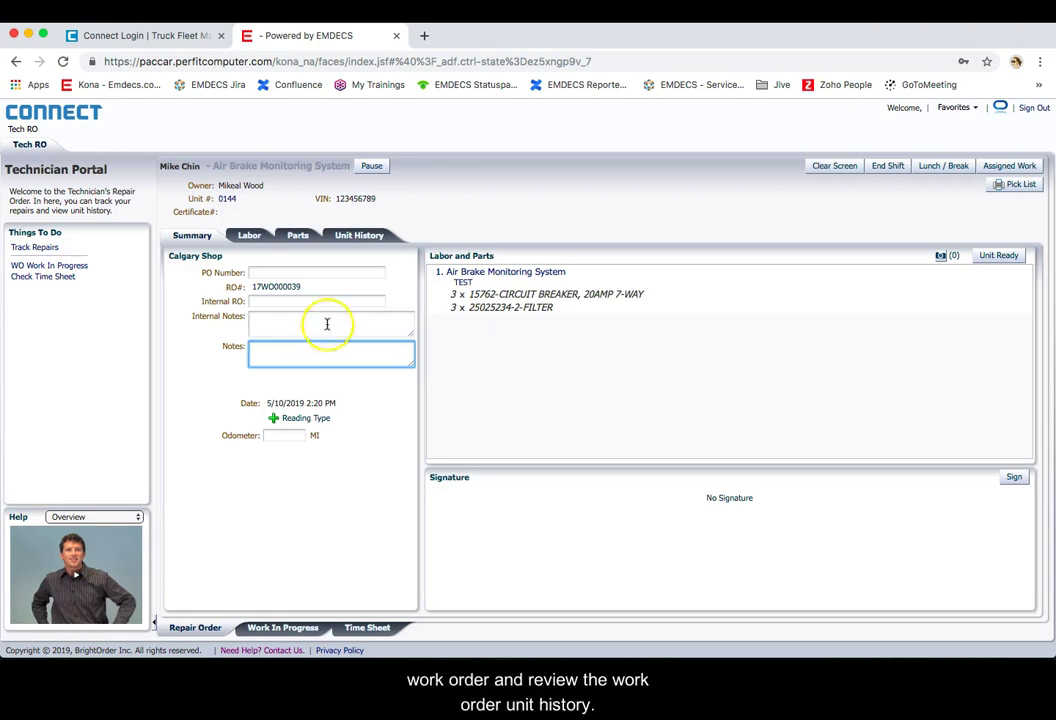
click(350, 236)
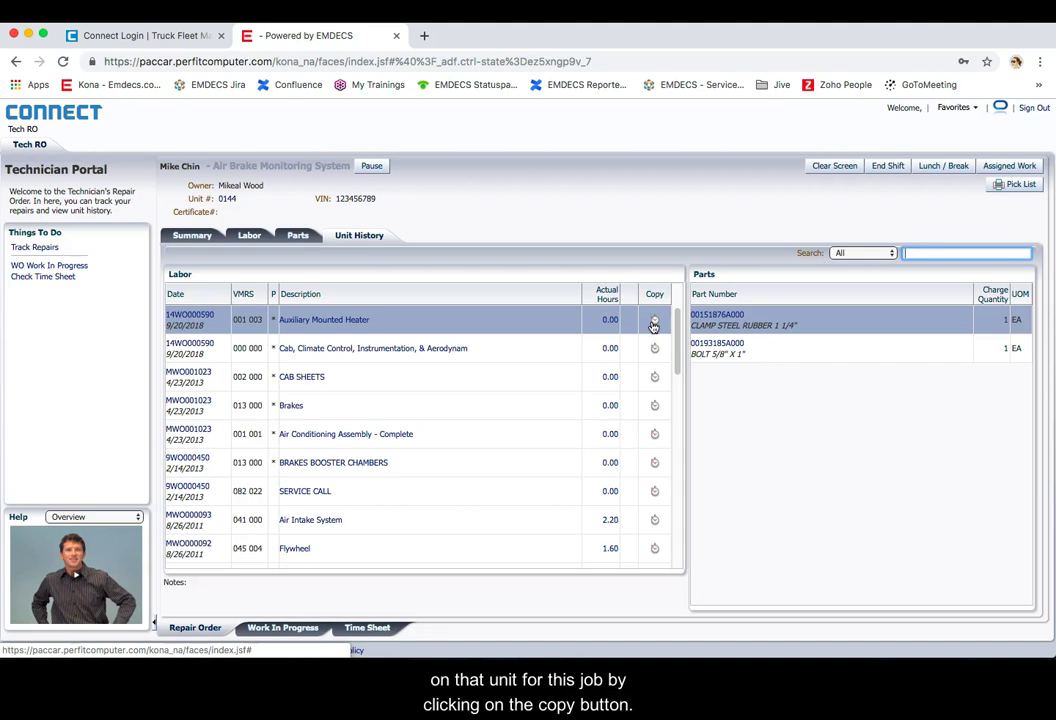
Step: Copy the Auxiliary Mounted Heater labor with both parts, review Labor and Summary, then mark Unit Ready
click(653, 326)
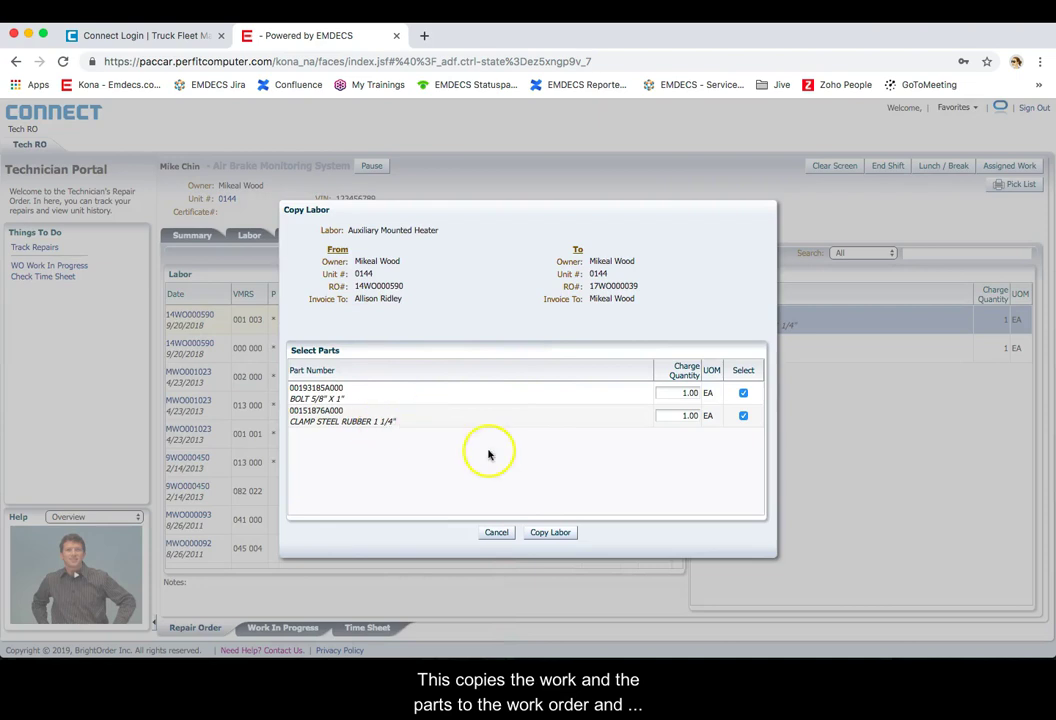
click(549, 533)
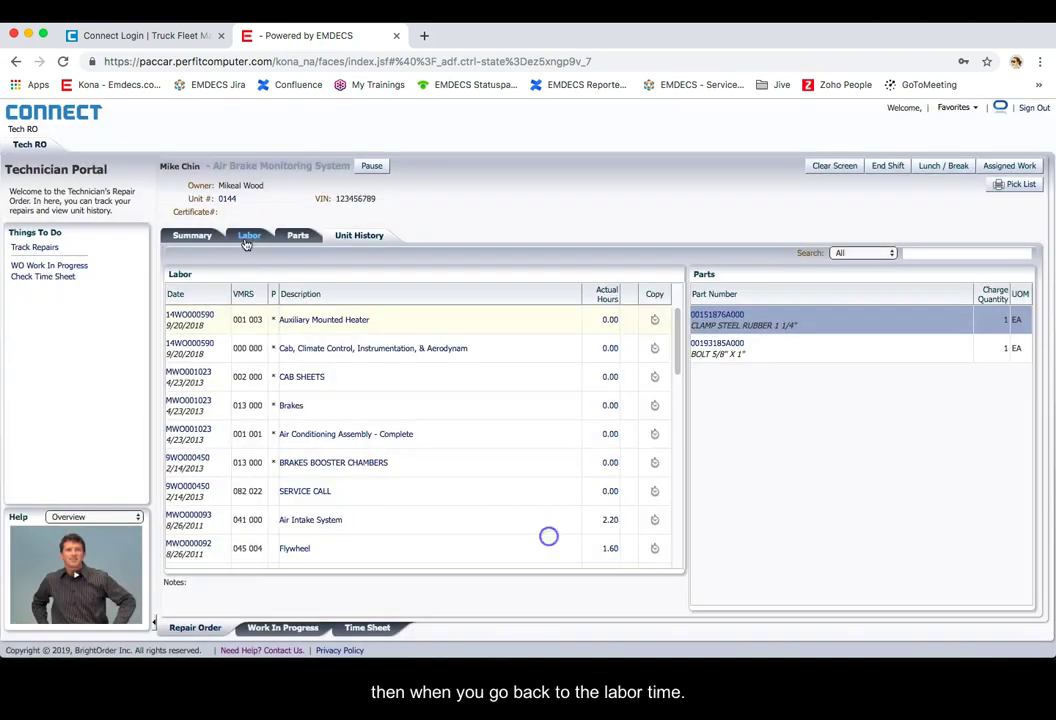
click(248, 238)
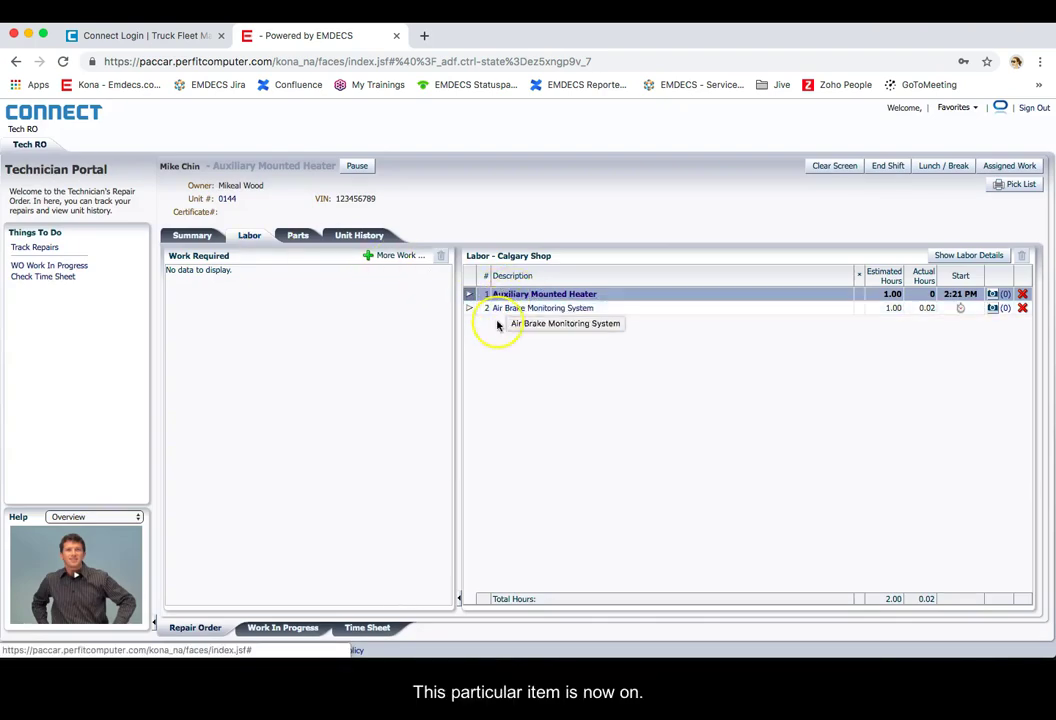
click(192, 235)
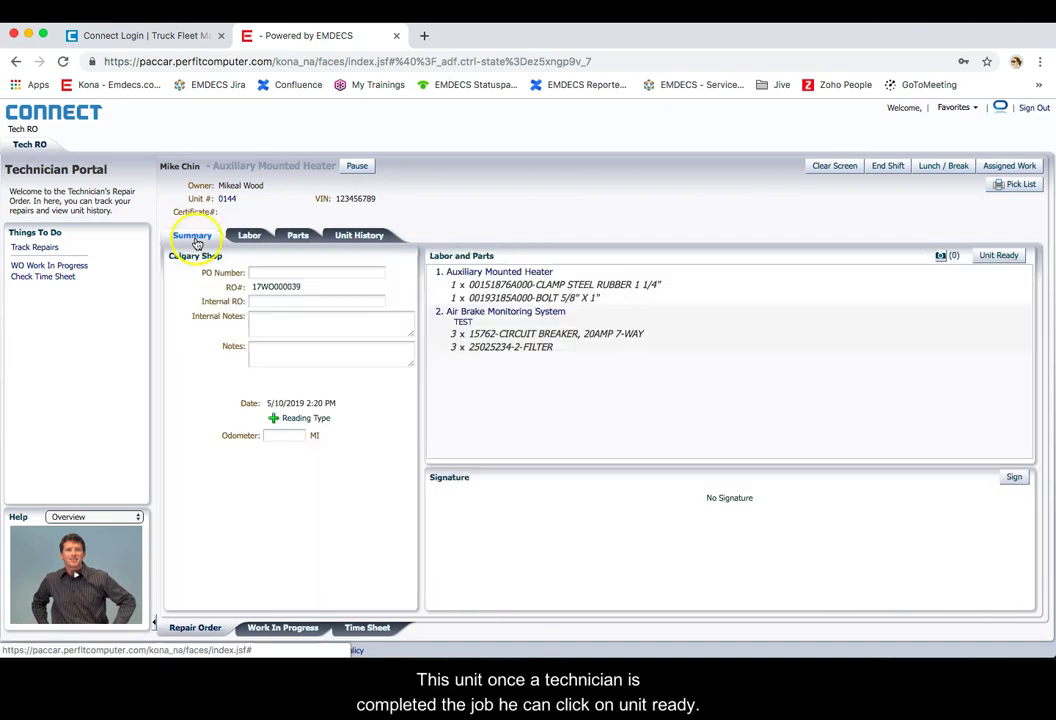
click(249, 236)
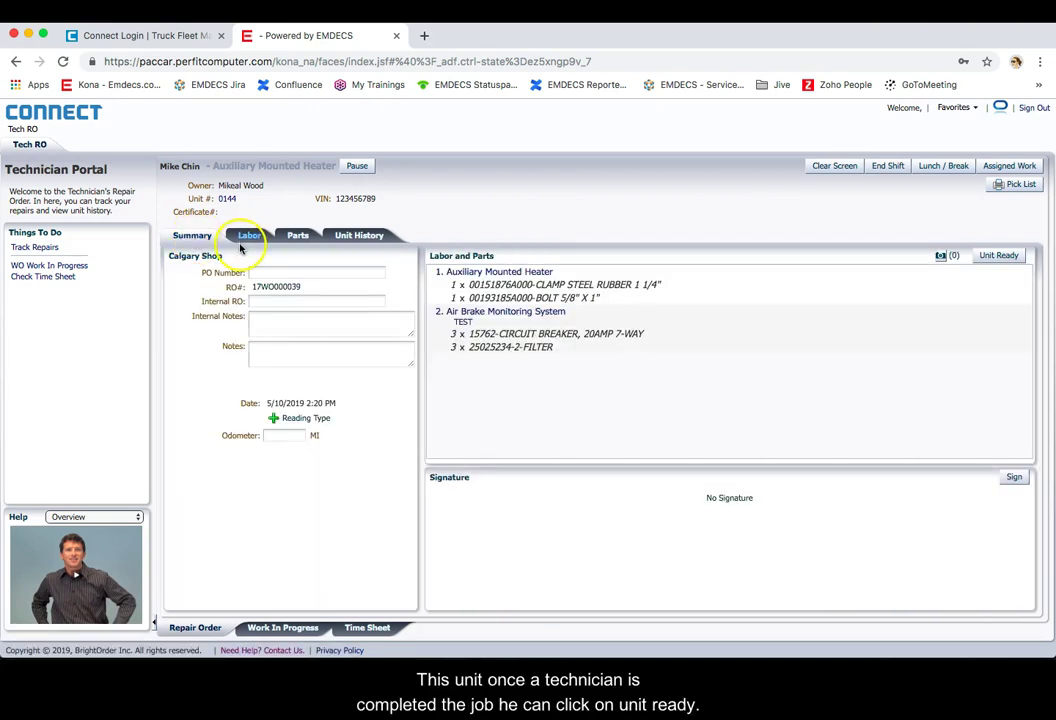
click(996, 256)
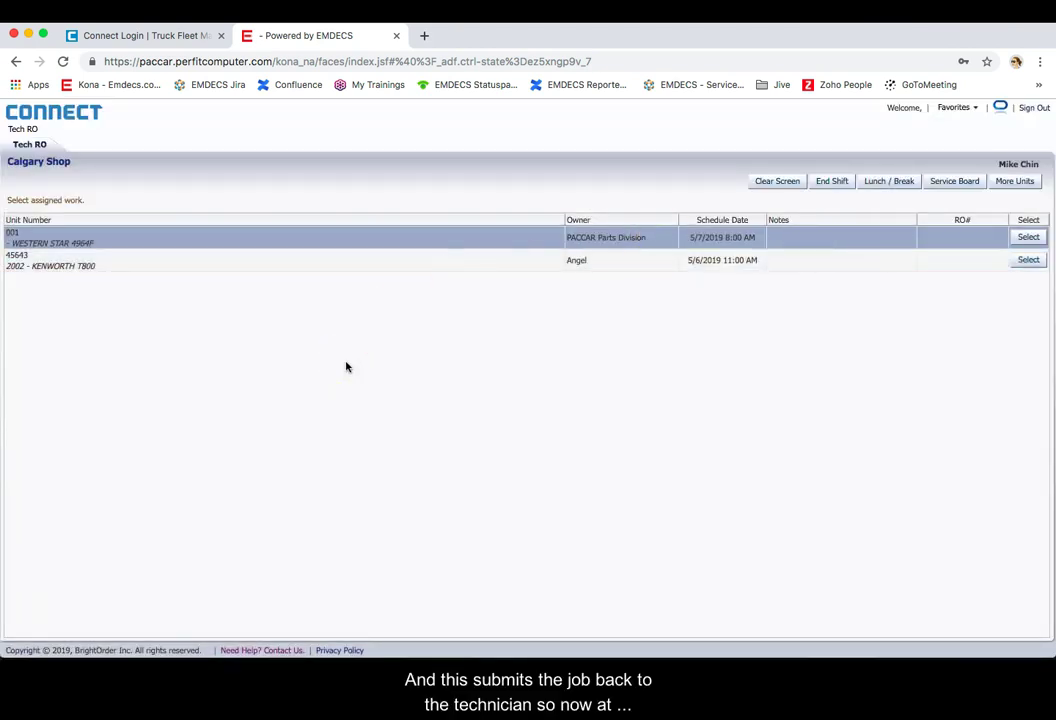
Step: Sign back in as manager and open unit 0144's order from the Complete RO list
click(1031, 110)
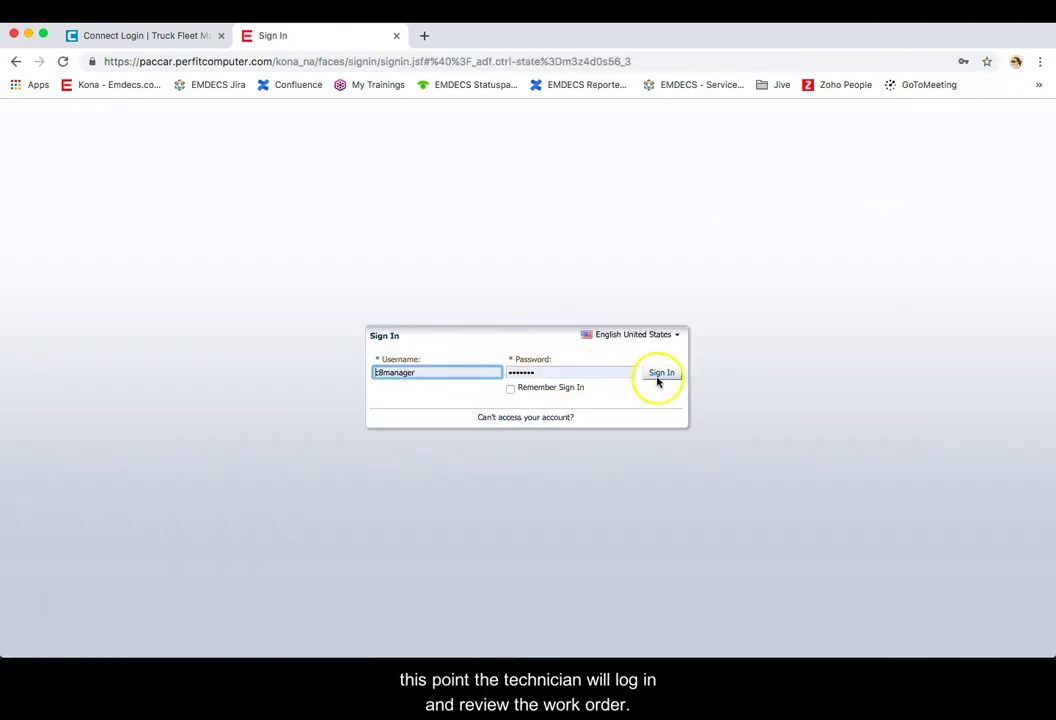
click(662, 376)
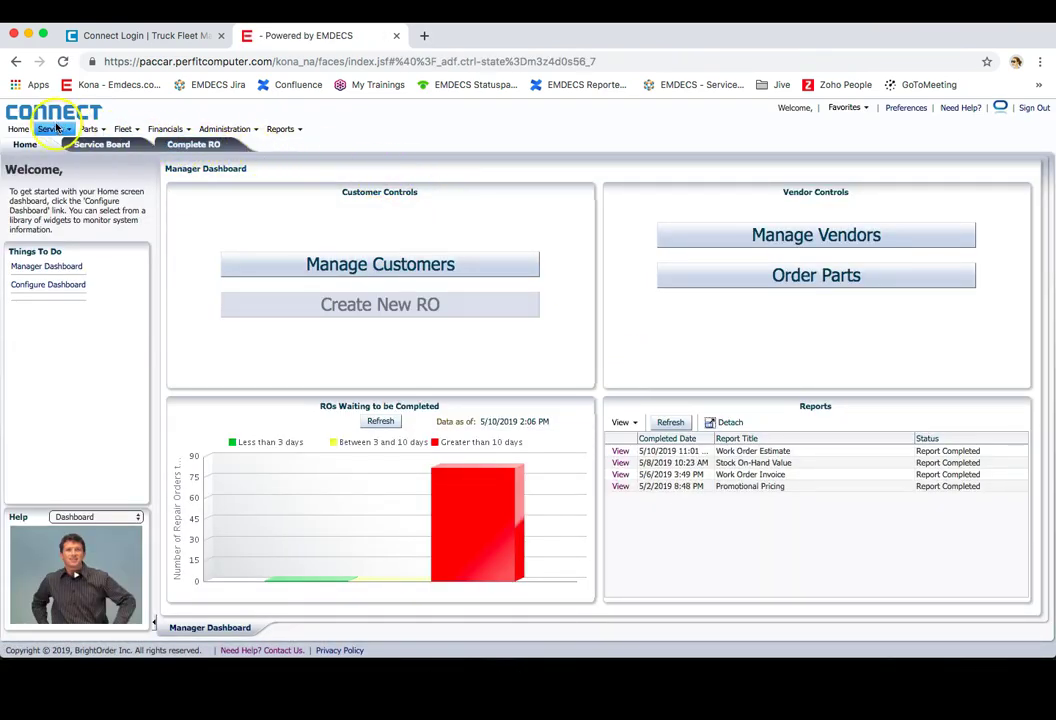
click(194, 146)
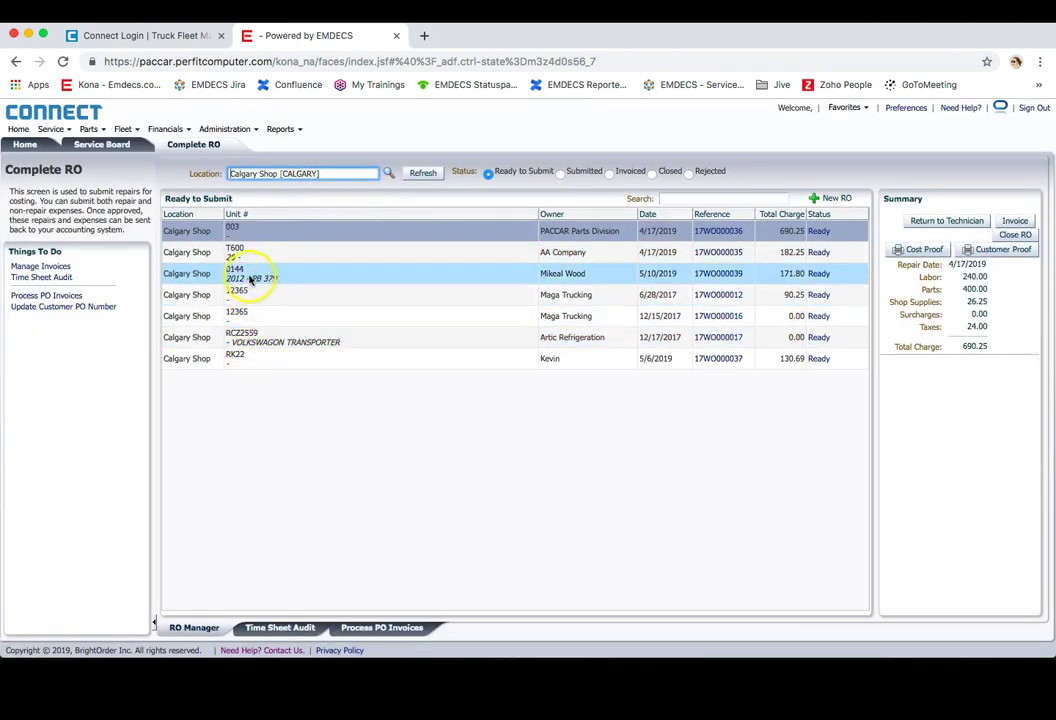
click(723, 275)
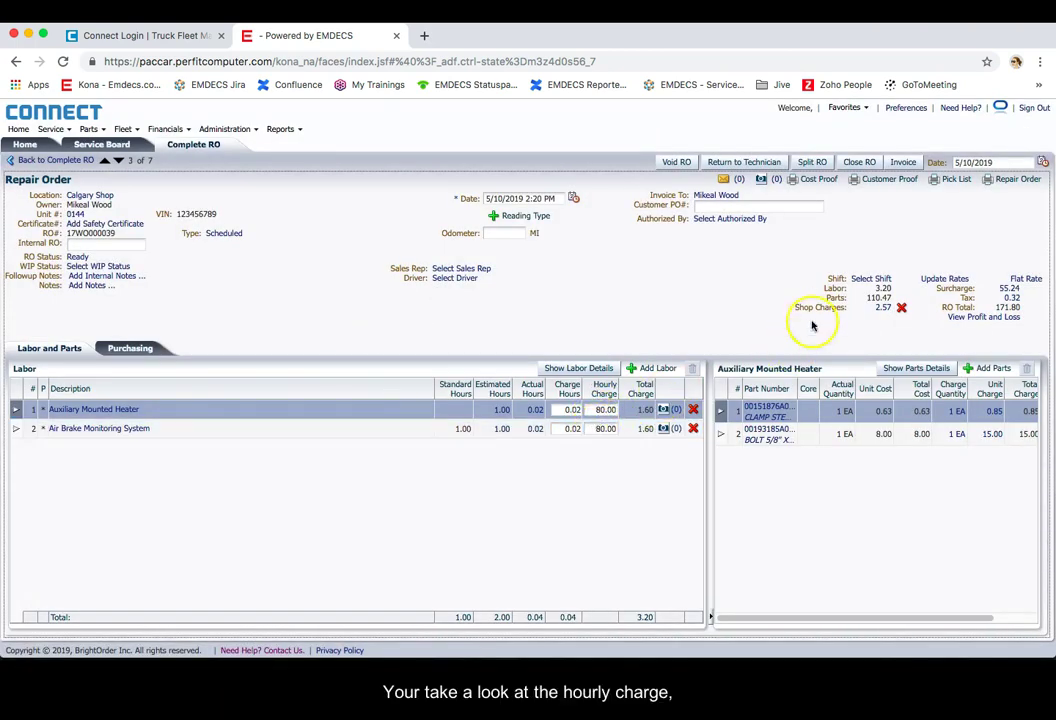
Step: Apply the Standard-Cami shop supply rate, check surcharges, and review the 46.97% profit and loss
click(880, 307)
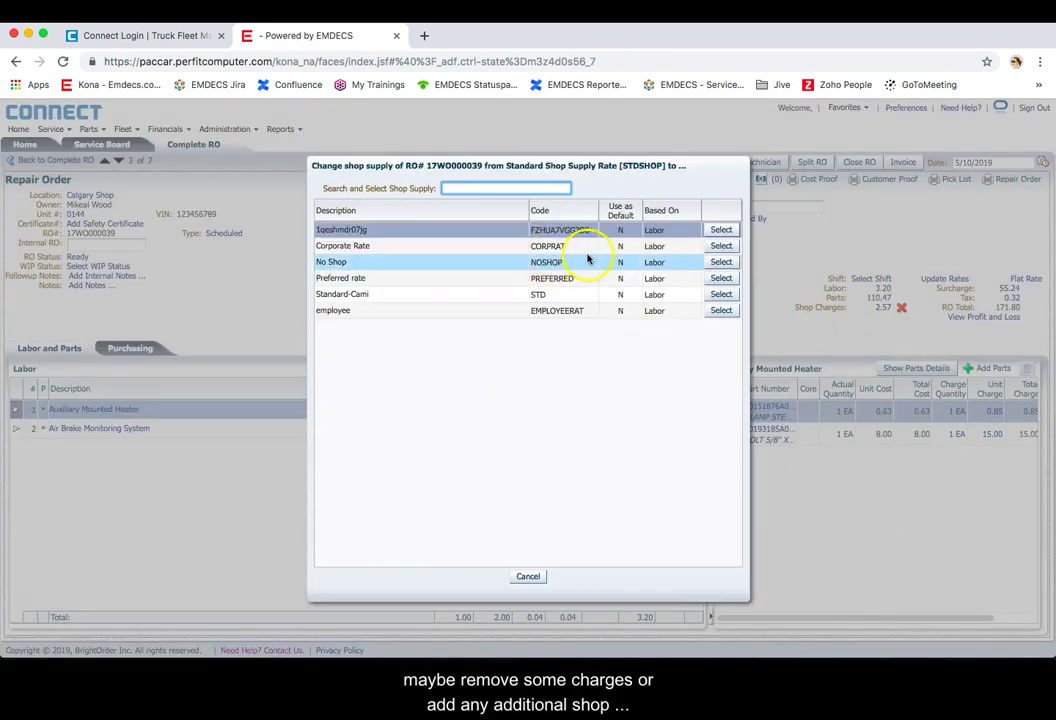
click(733, 297)
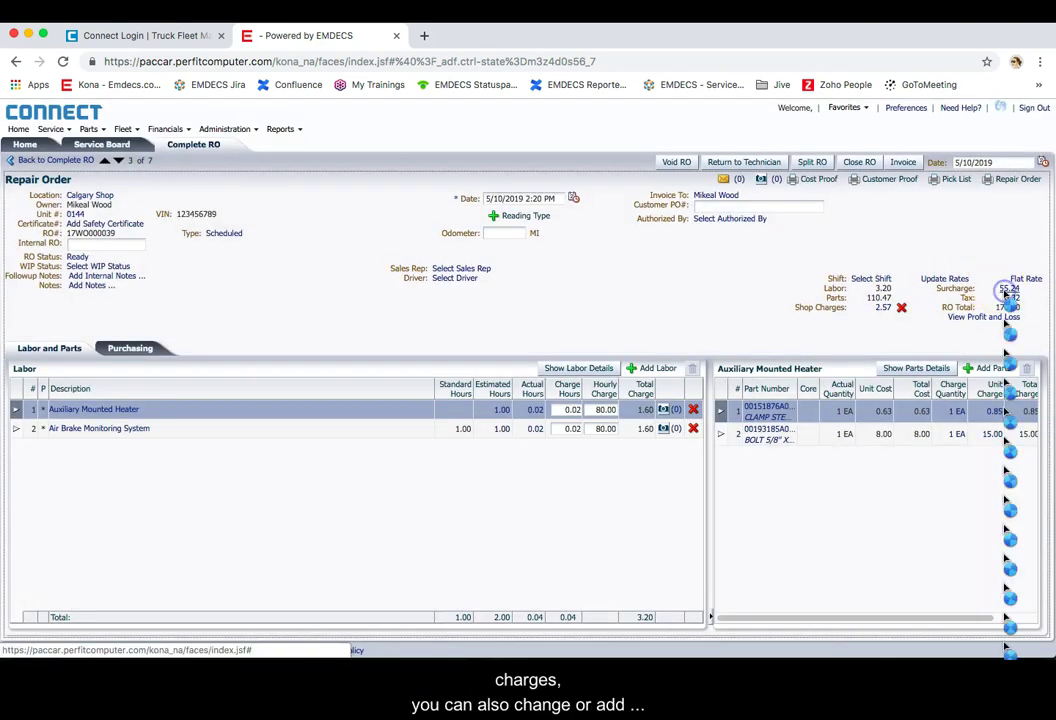
click(1008, 289)
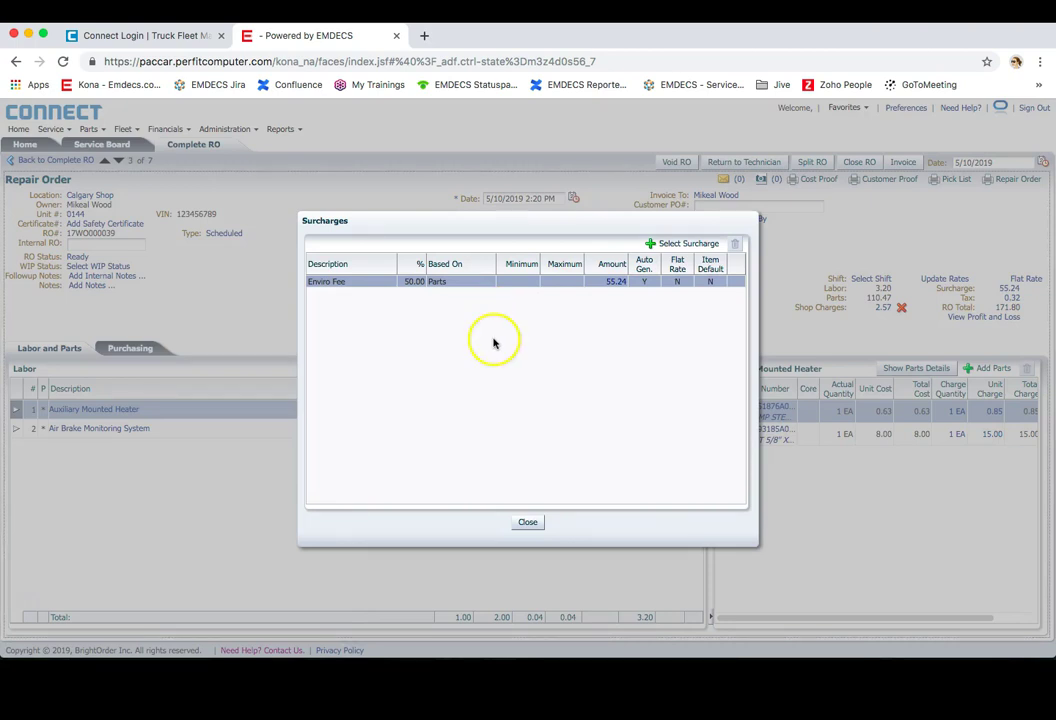
click(527, 522)
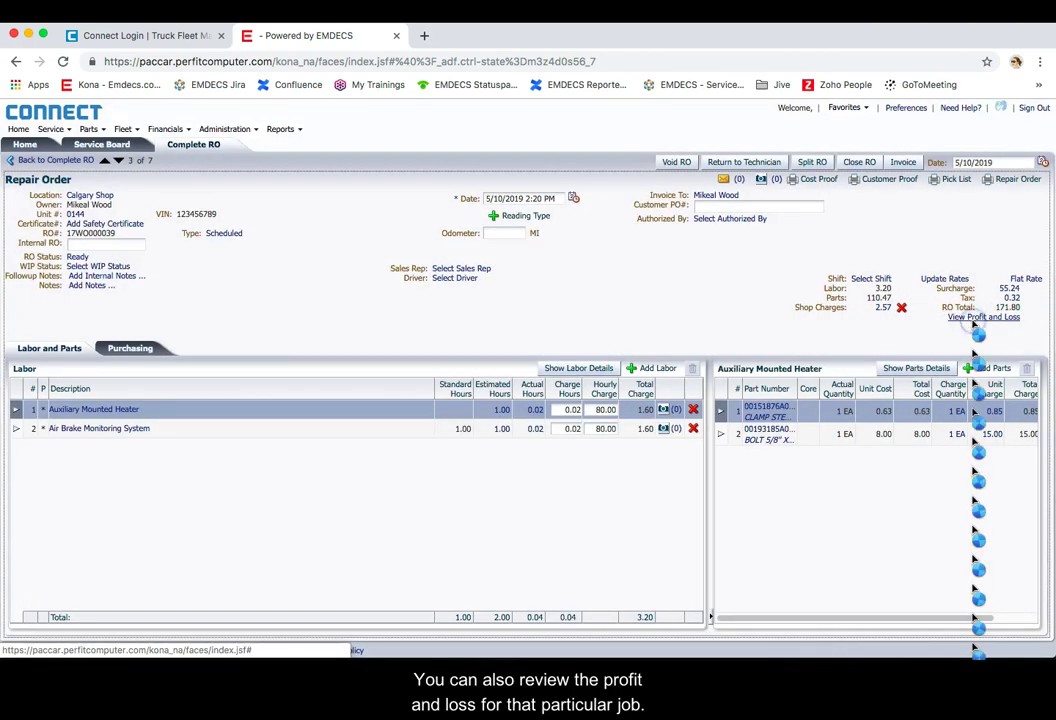
click(976, 318)
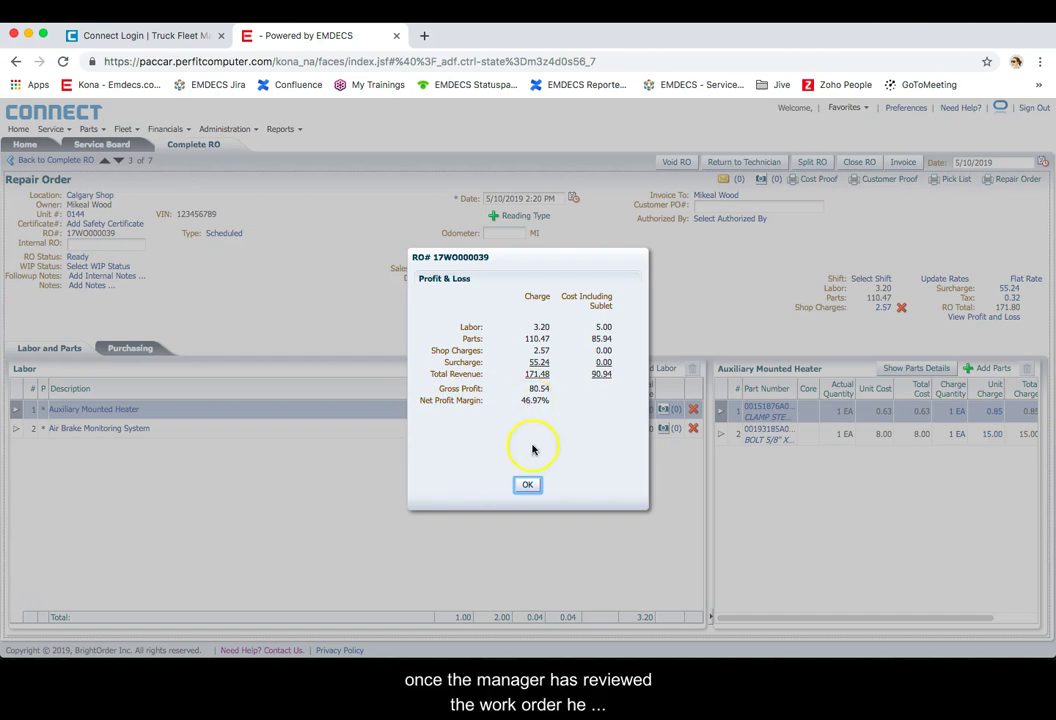
key(Return)
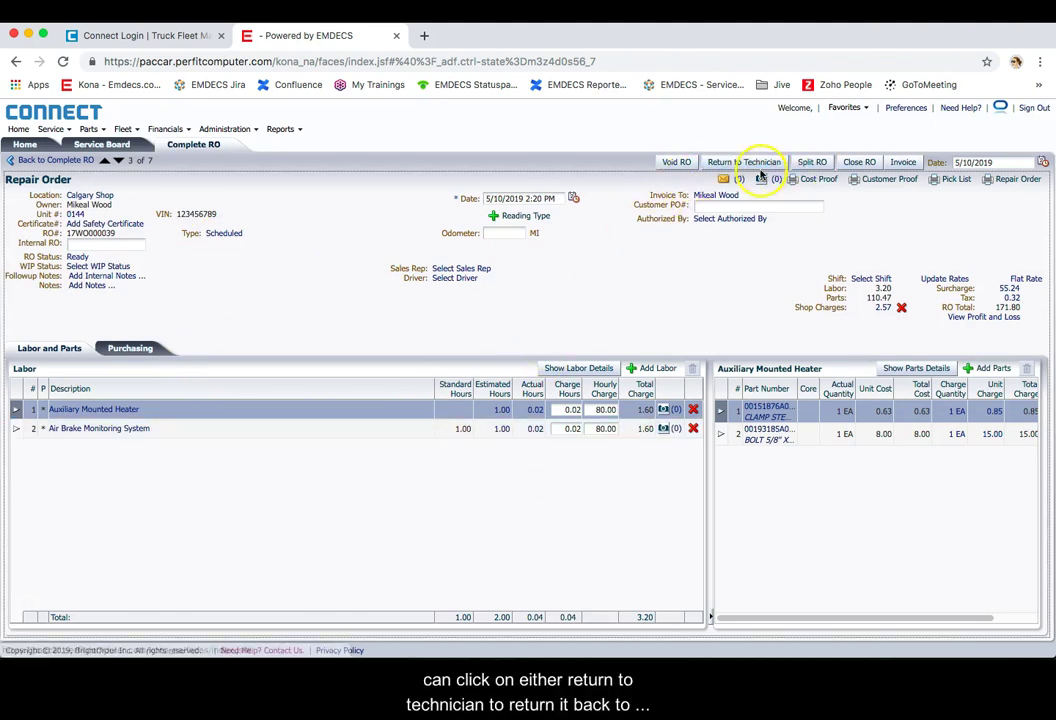
Step: Point out Return to Technician, Split RO and Close RO, then invoice unit 0144's repair order
click(724, 163)
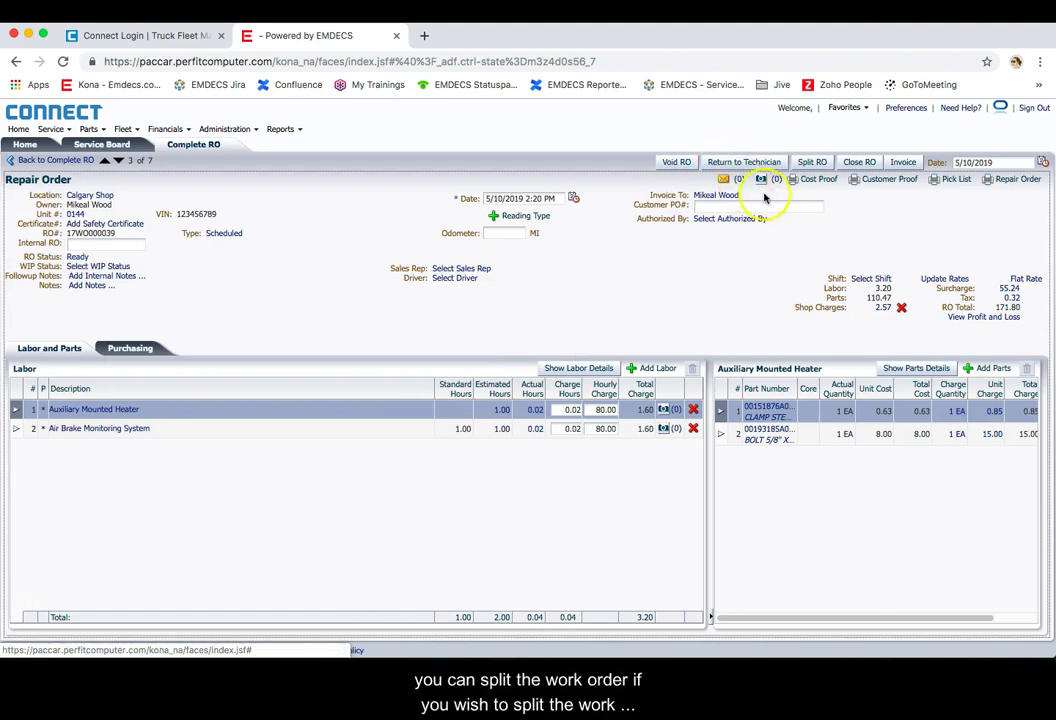
click(812, 163)
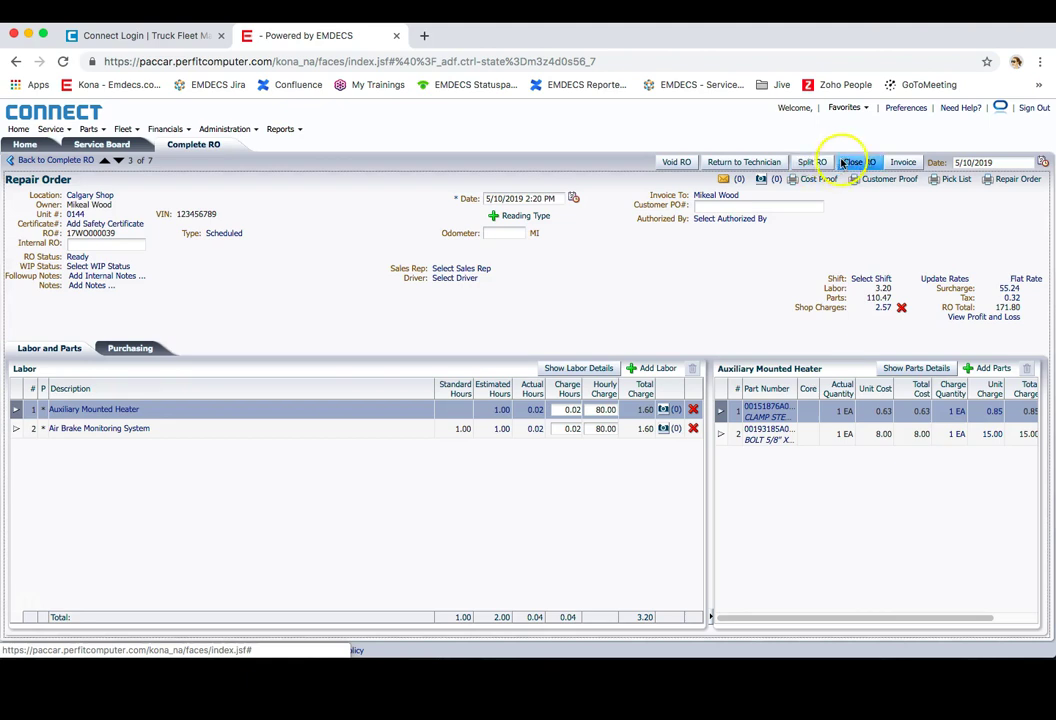
click(858, 164)
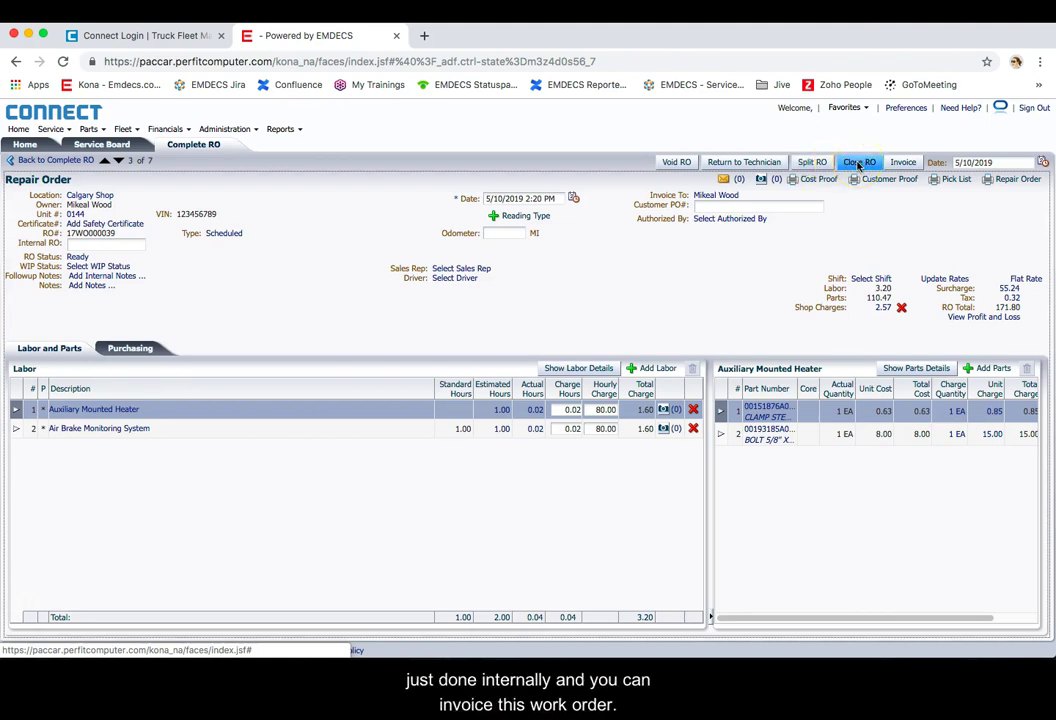
click(897, 168)
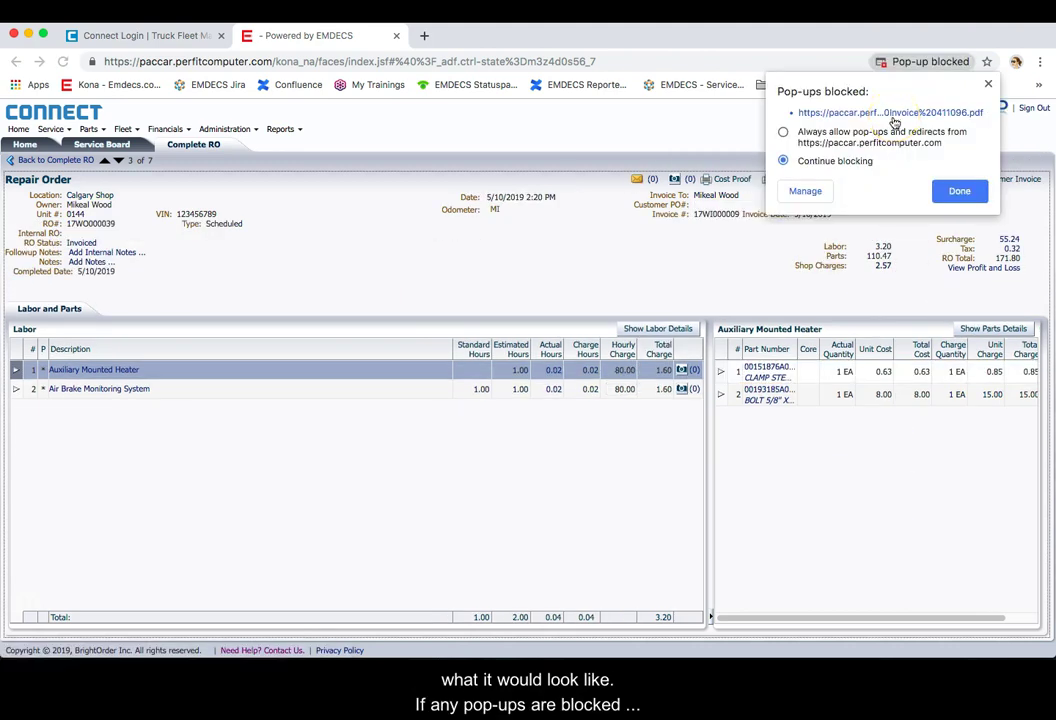
Step: Always allow the site's pop-ups and open unit 0144's Work Order Invoice PDF totalling 171.80
click(885, 132)
click(952, 190)
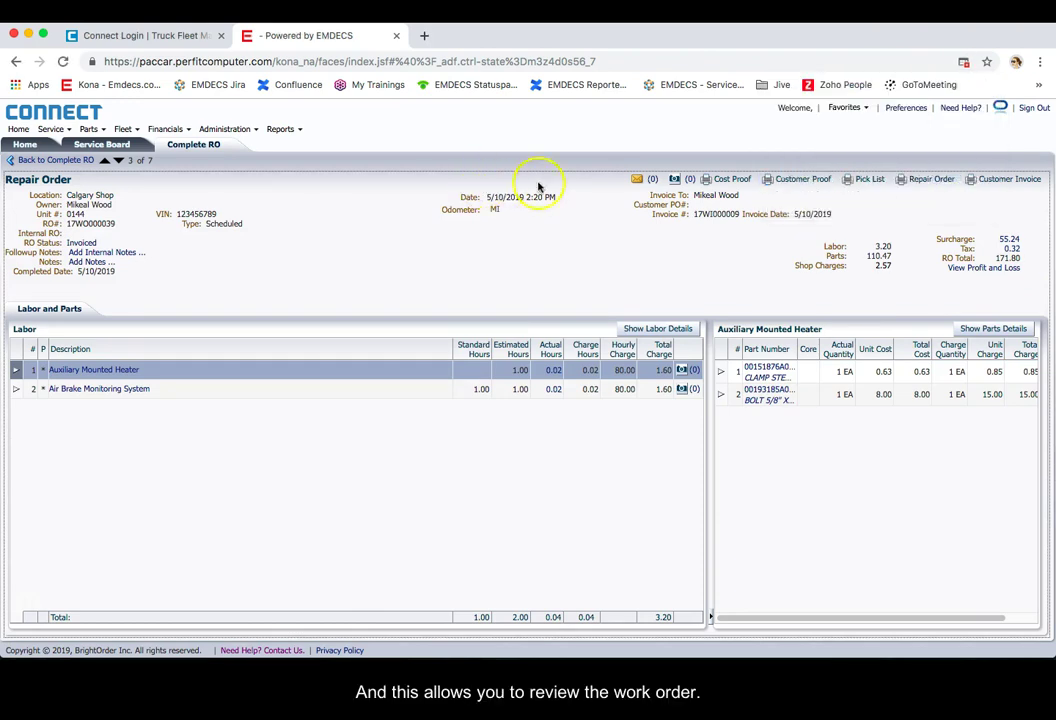
click(966, 66)
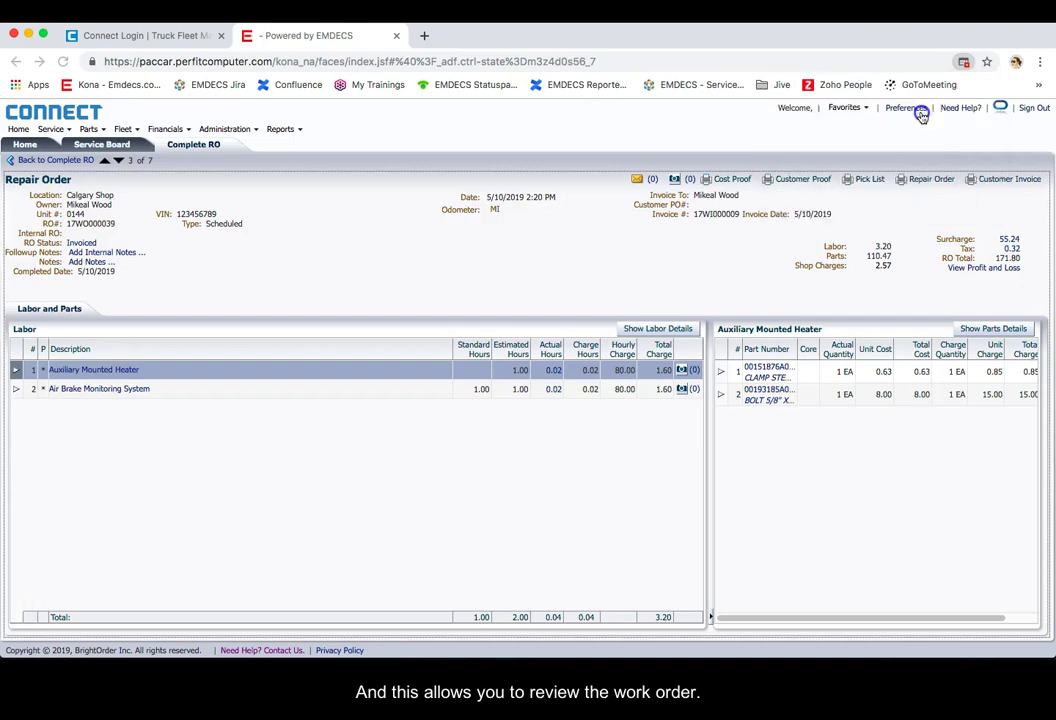
click(922, 111)
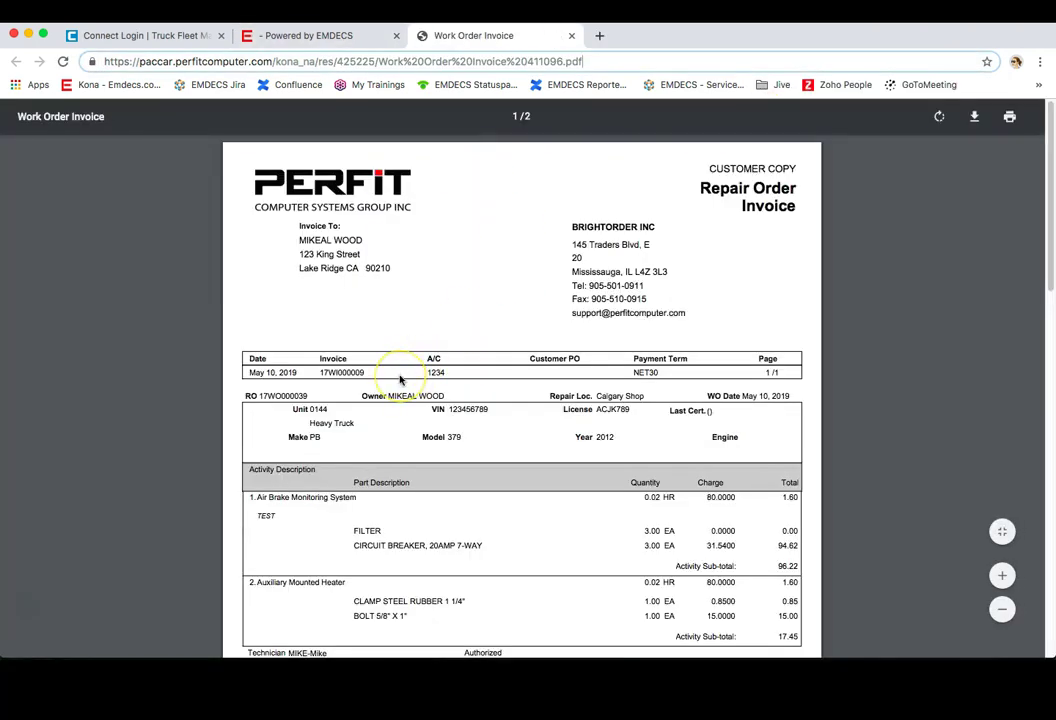
scroll(400, 380, down, 3)
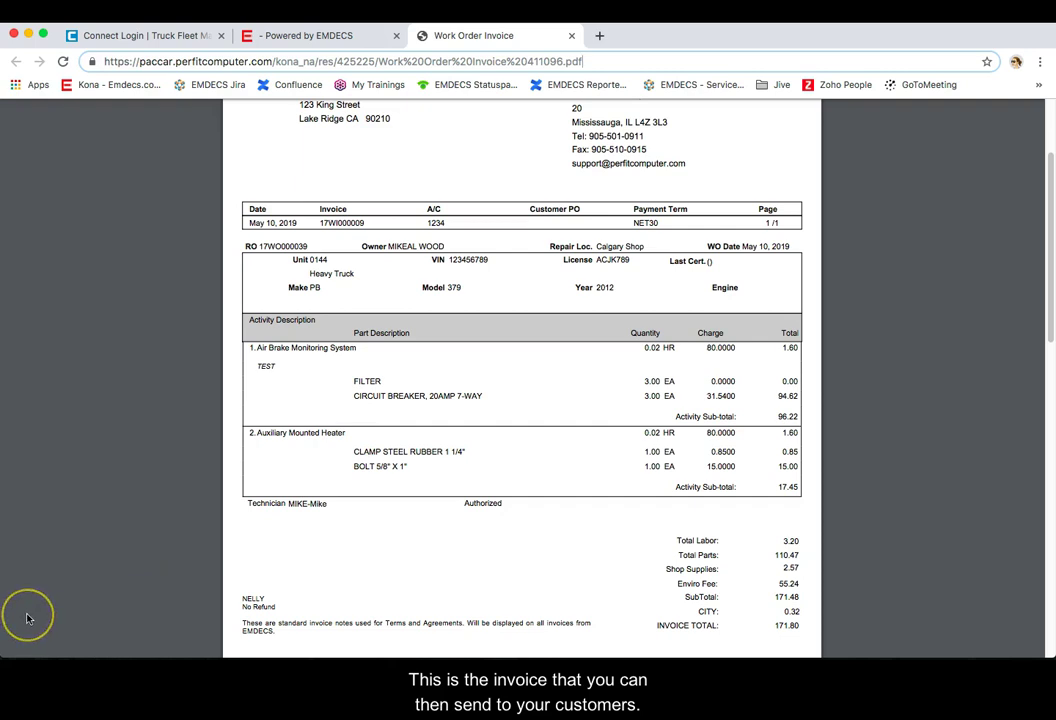
key(ctrl+shift+Tab)
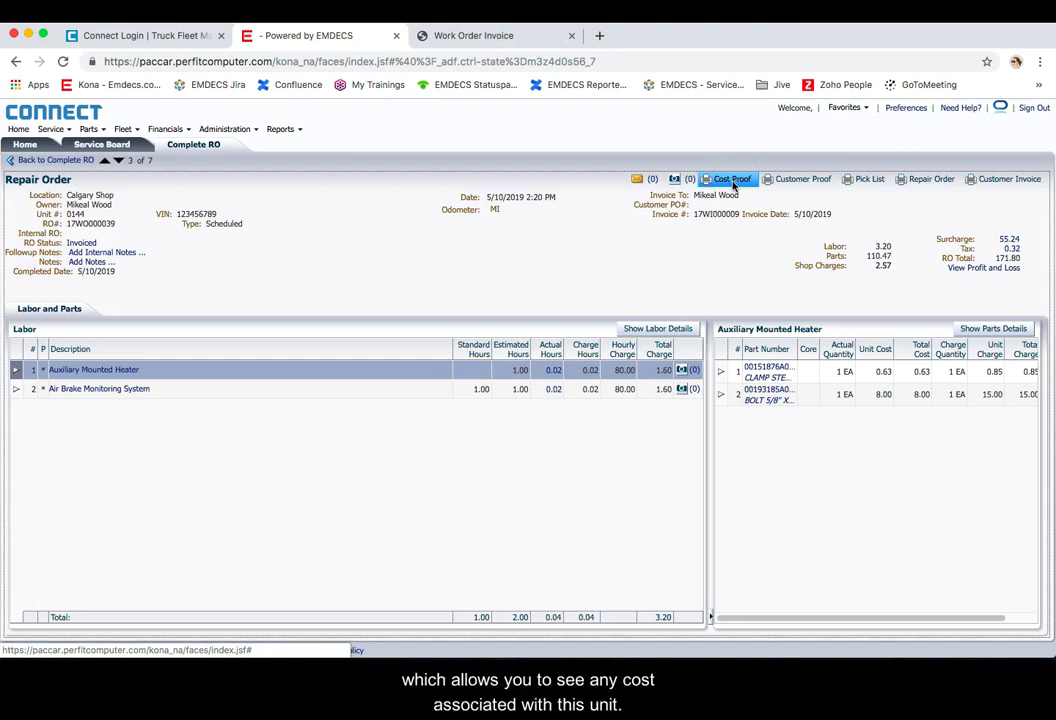
Step: Preview the Customer Proof copy, then return to the Complete RO list
click(785, 181)
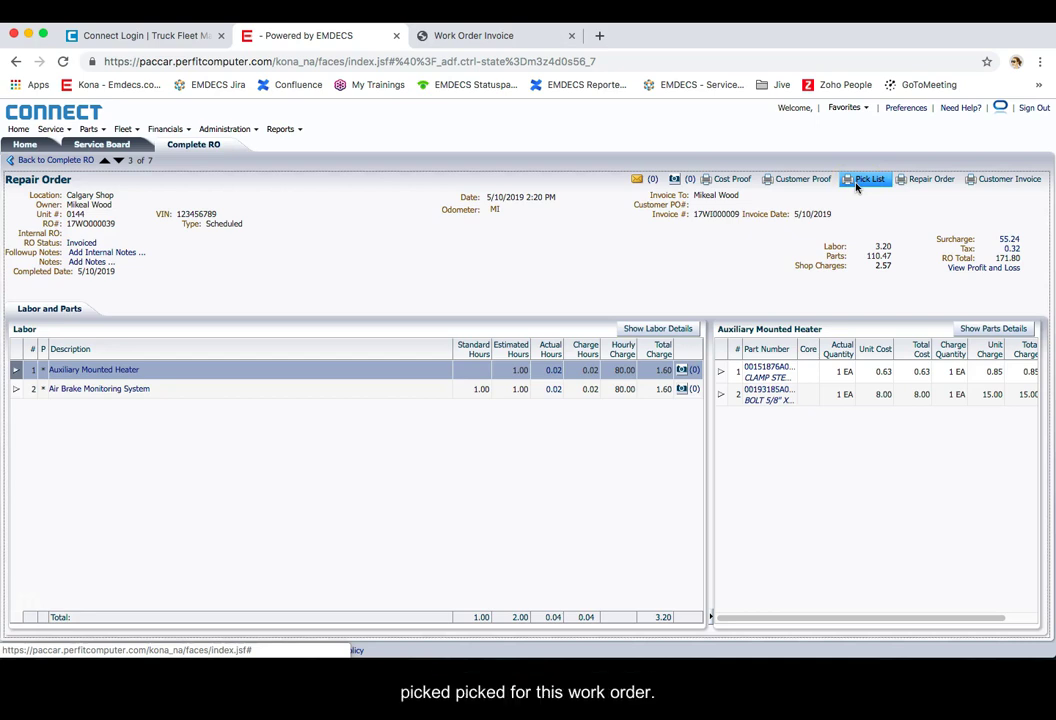
click(929, 183)
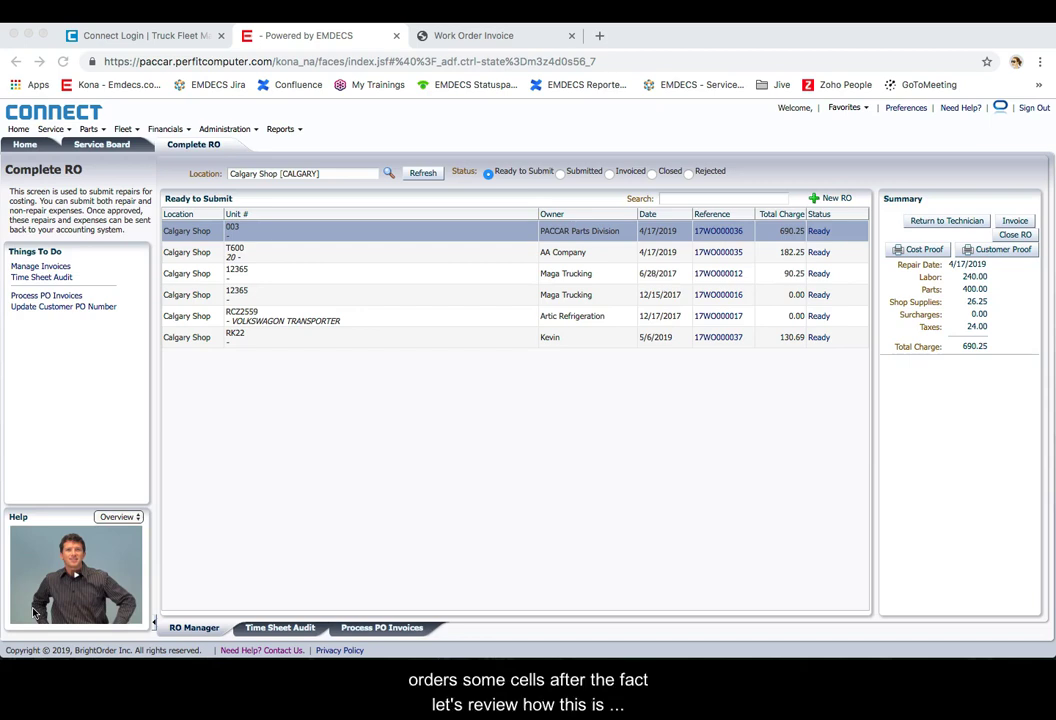
Step: Create a new RO for Maga Trucking unit 12365 and list the Brake and Service A labor
click(828, 202)
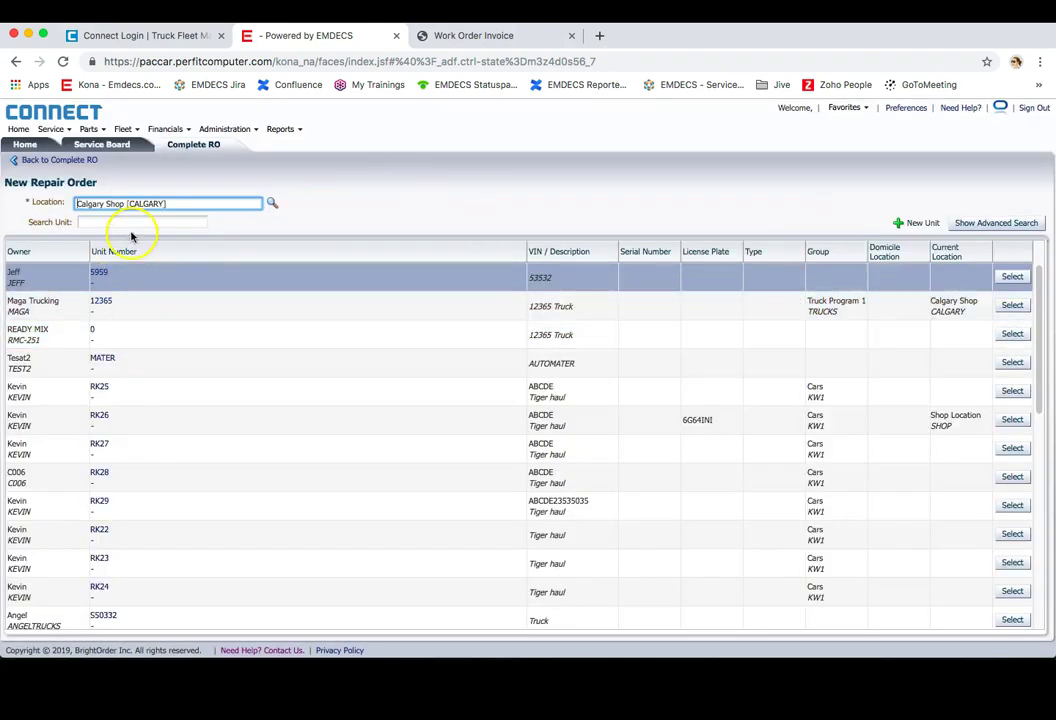
click(1013, 306)
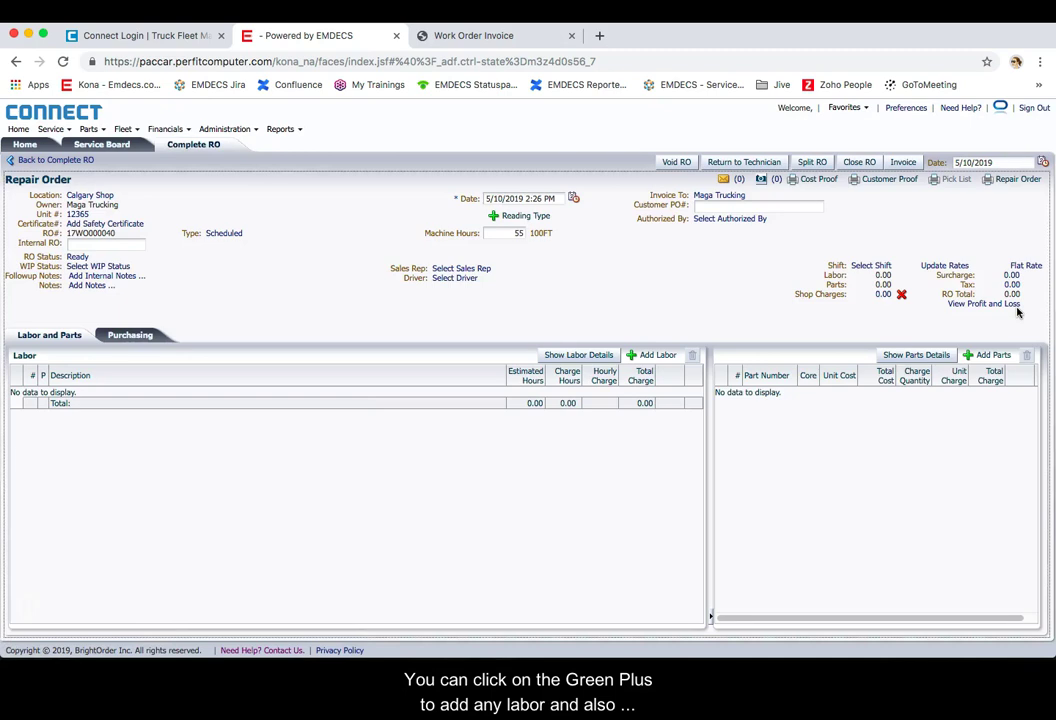
click(655, 355)
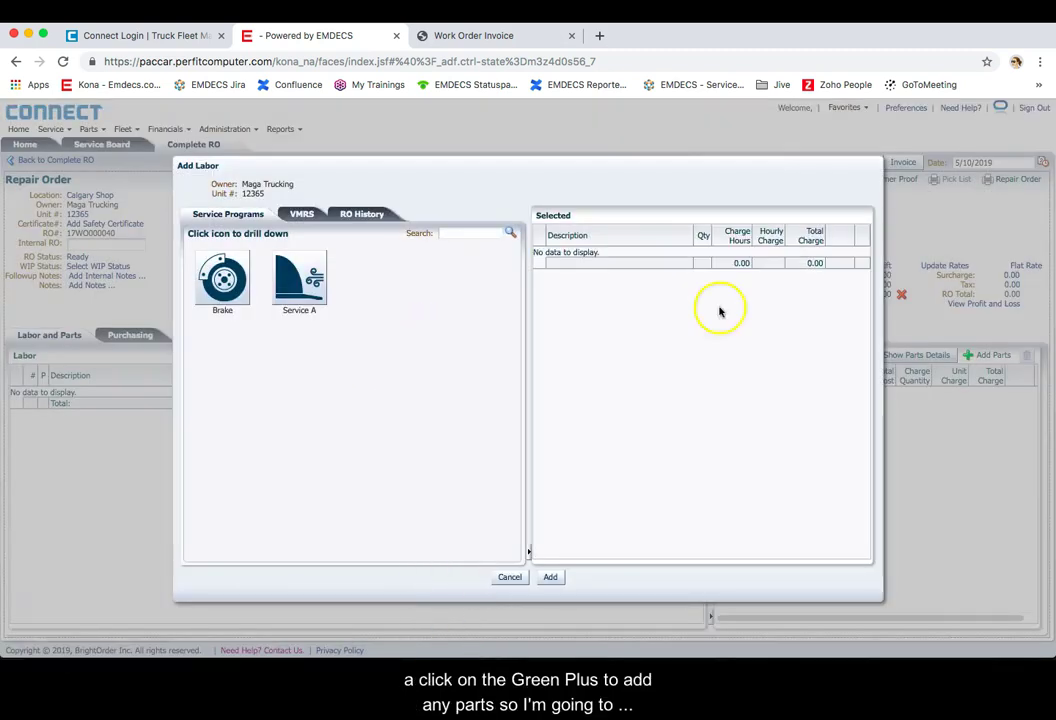
Step: Add Air Brake Monitoring System labor from the Brake program, with its filter part
click(222, 278)
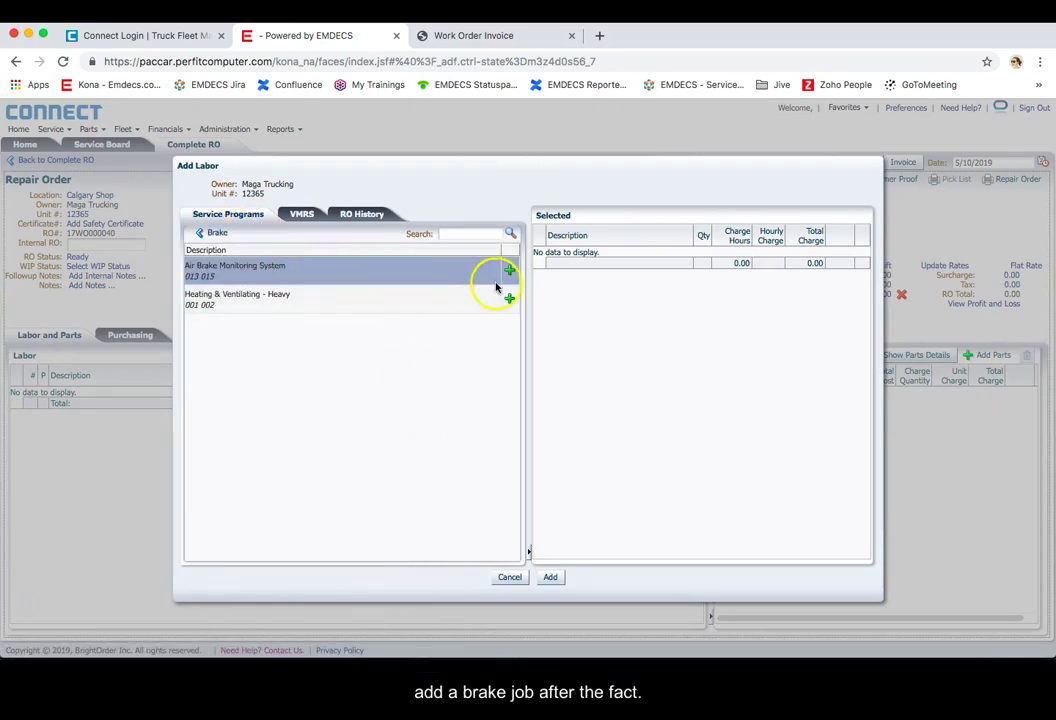
click(509, 270)
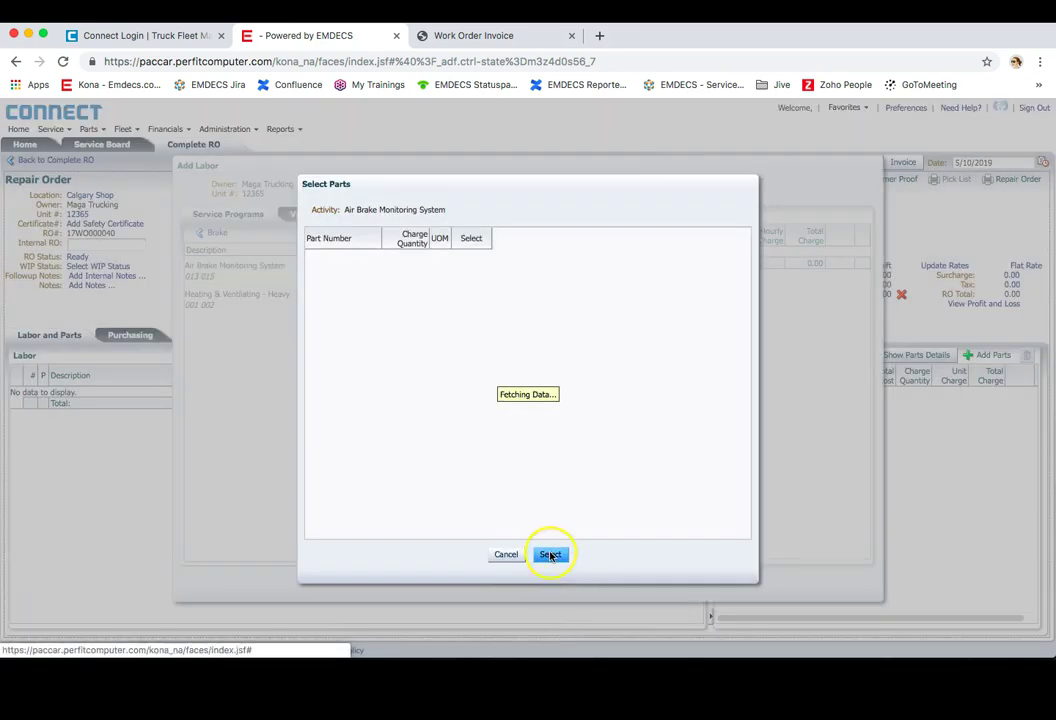
click(730, 261)
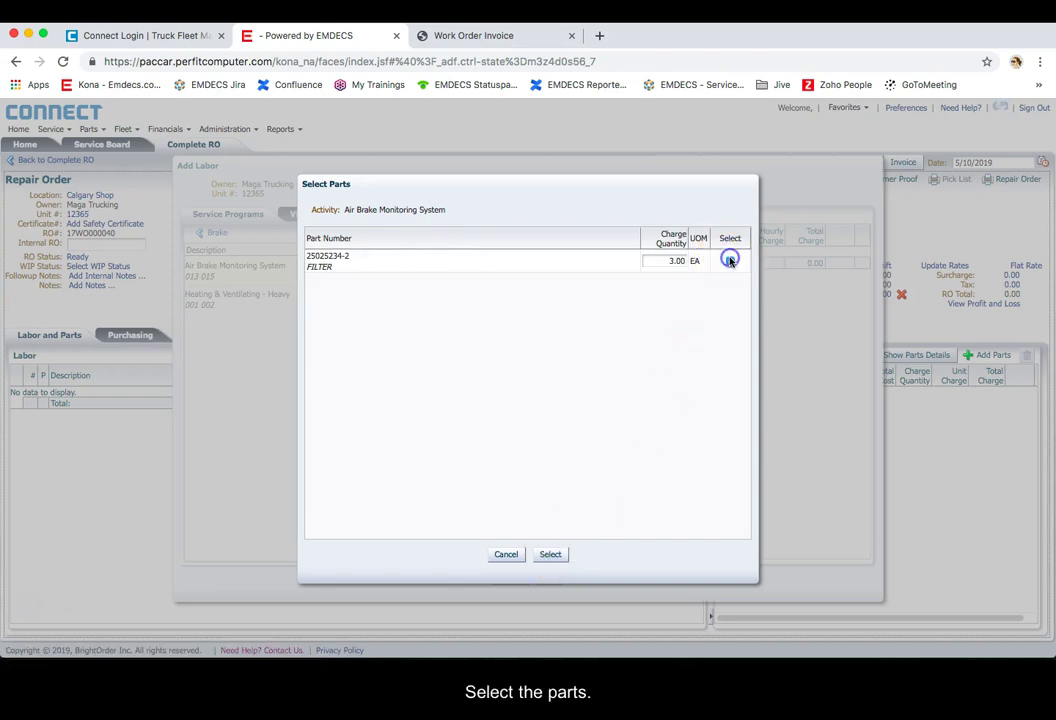
click(553, 556)
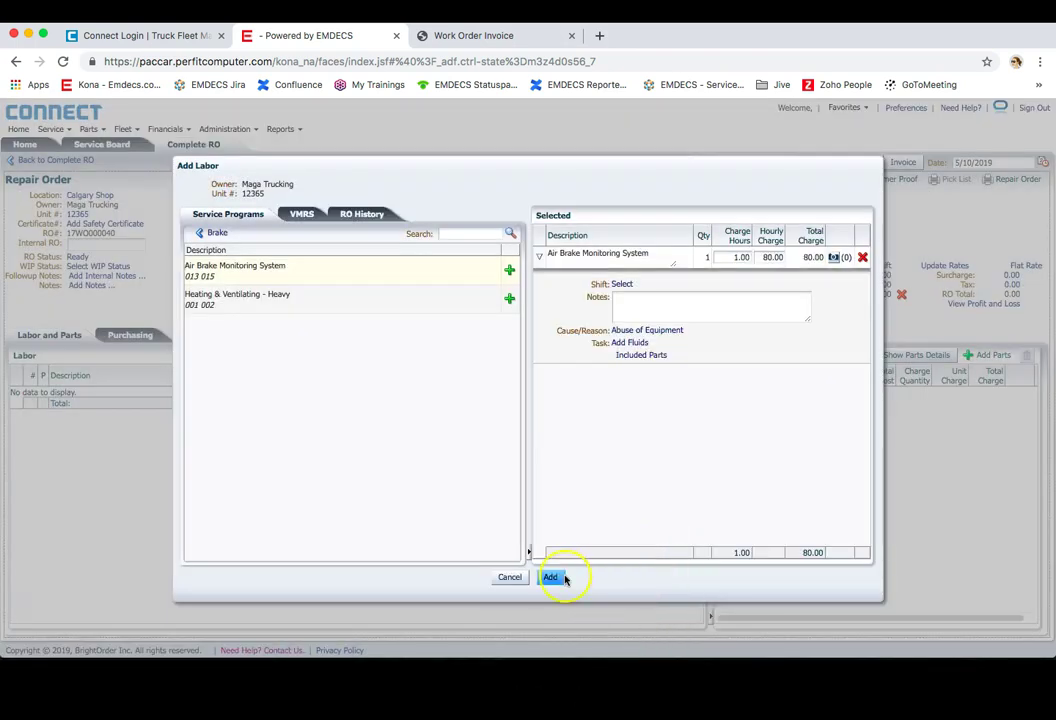
click(730, 257)
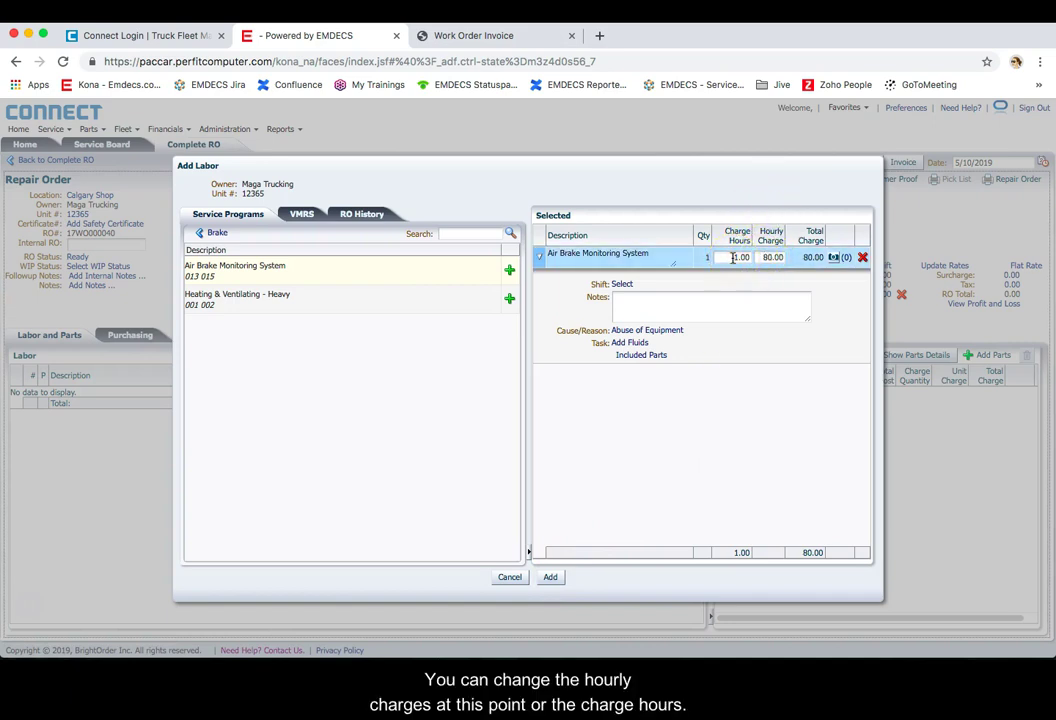
click(550, 577)
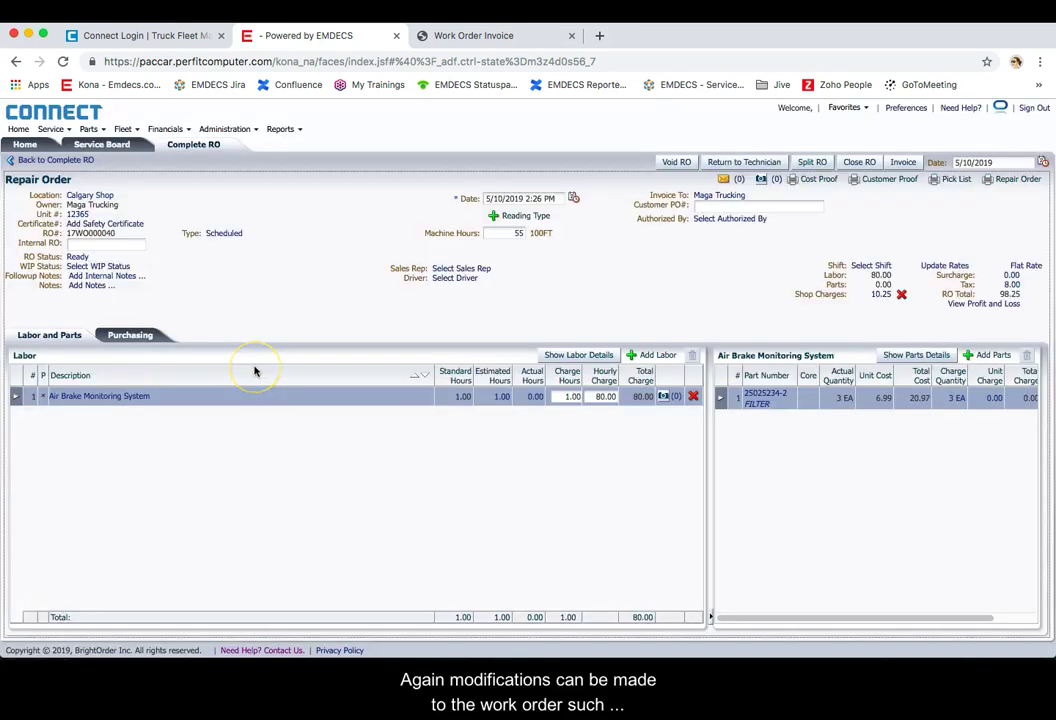
Step: Set the filter part's Unit Charge to 20.00
click(277, 345)
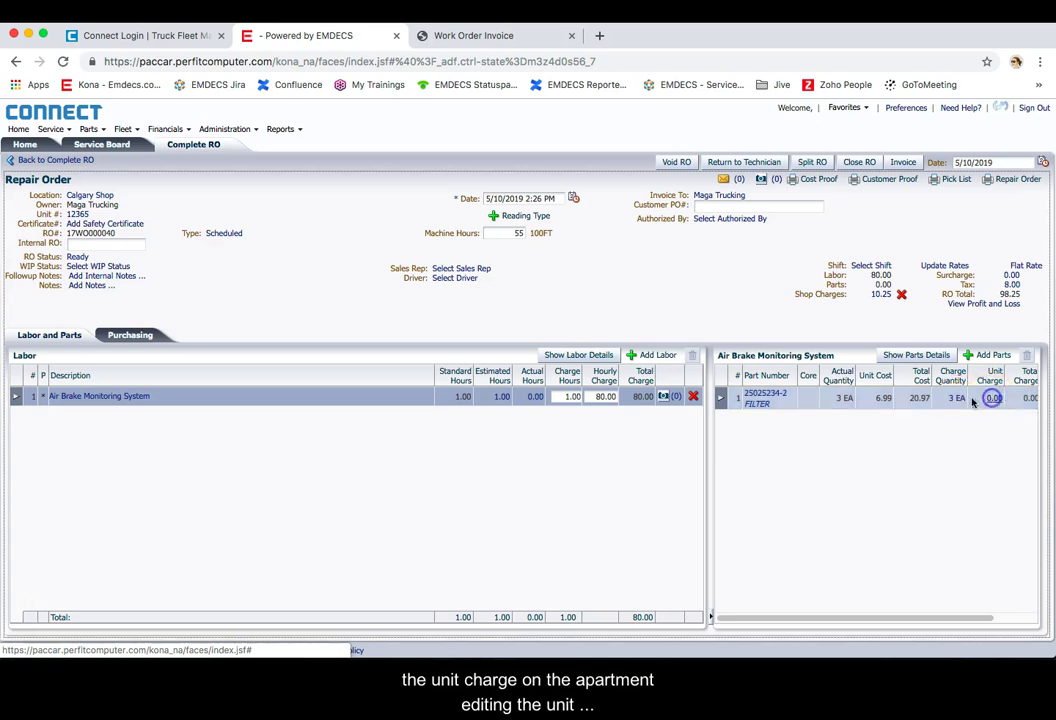
click(989, 400)
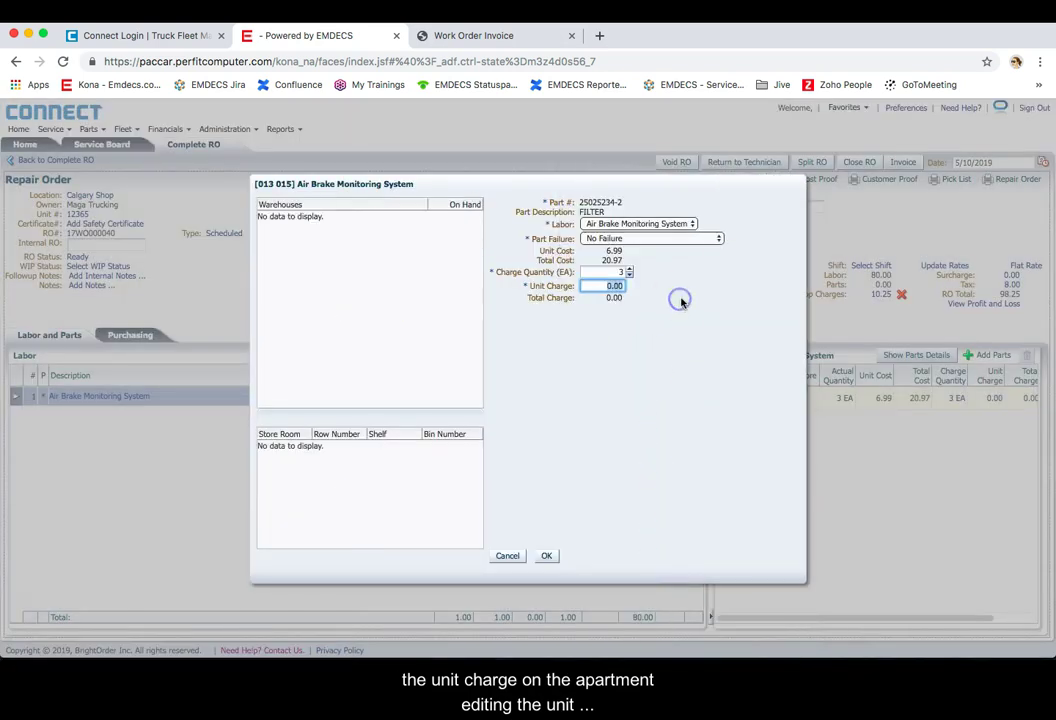
text(20)
key(Return)
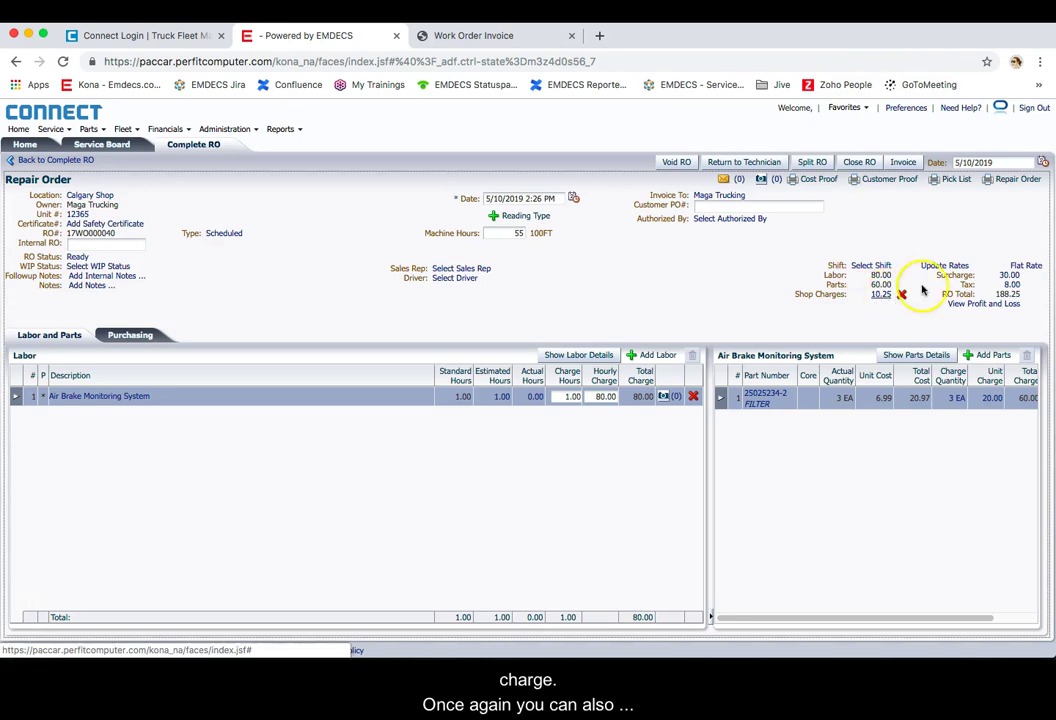
Step: Add a 20.00 flat-rate FET test surcharge, bringing surcharges to 50.00 and the total to 208.25
click(1008, 276)
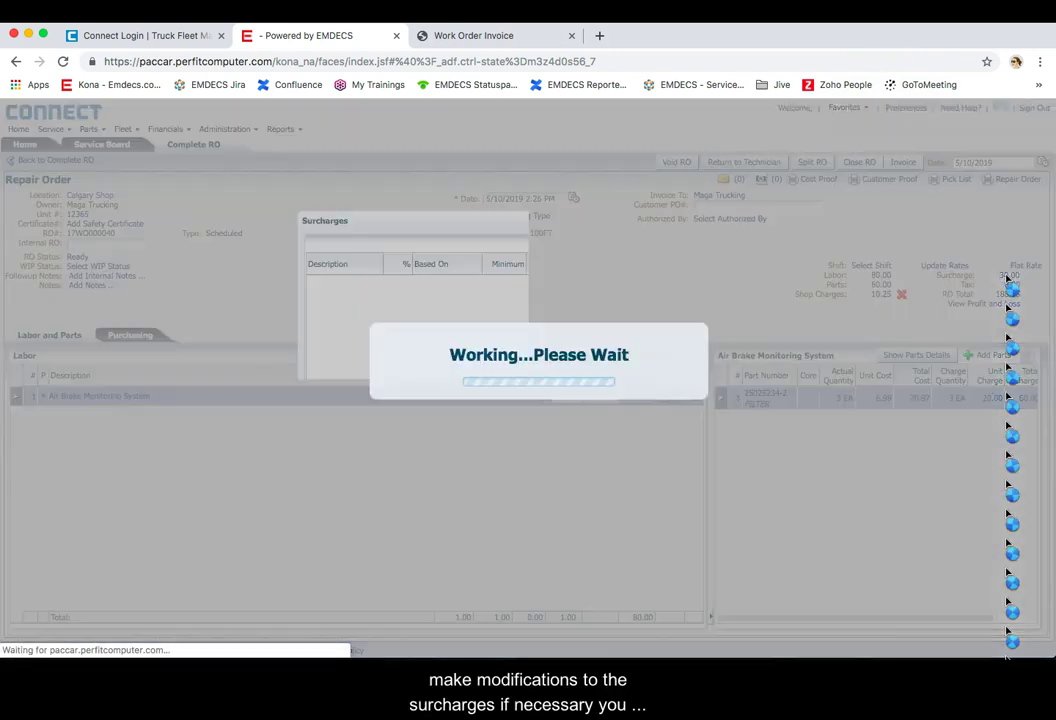
click(684, 244)
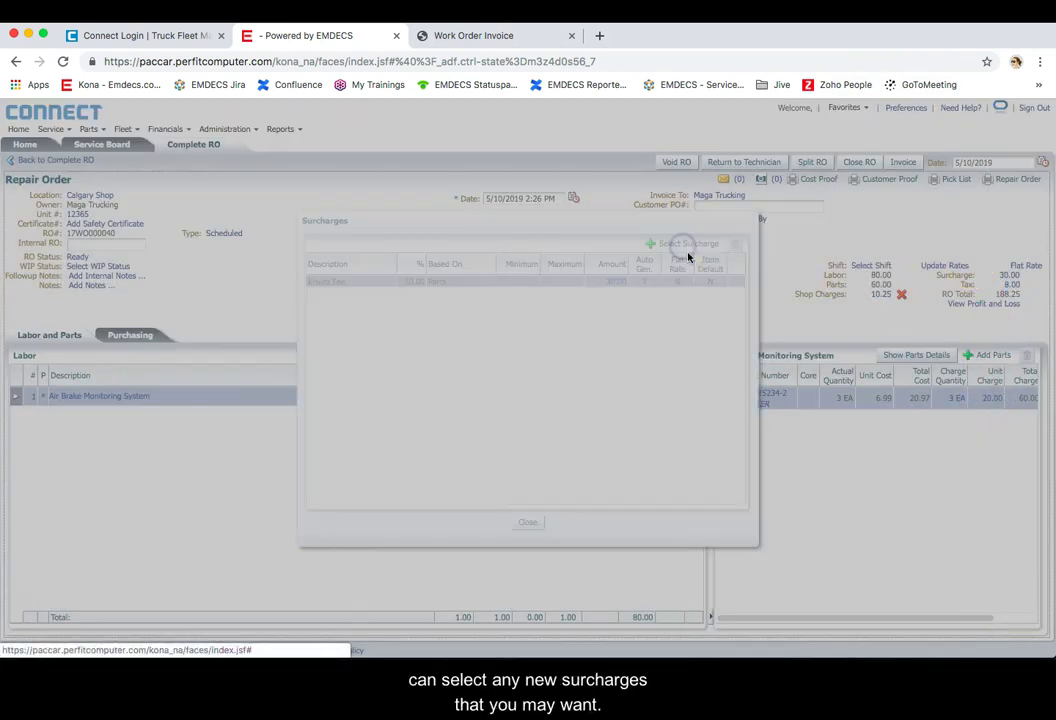
click(530, 338)
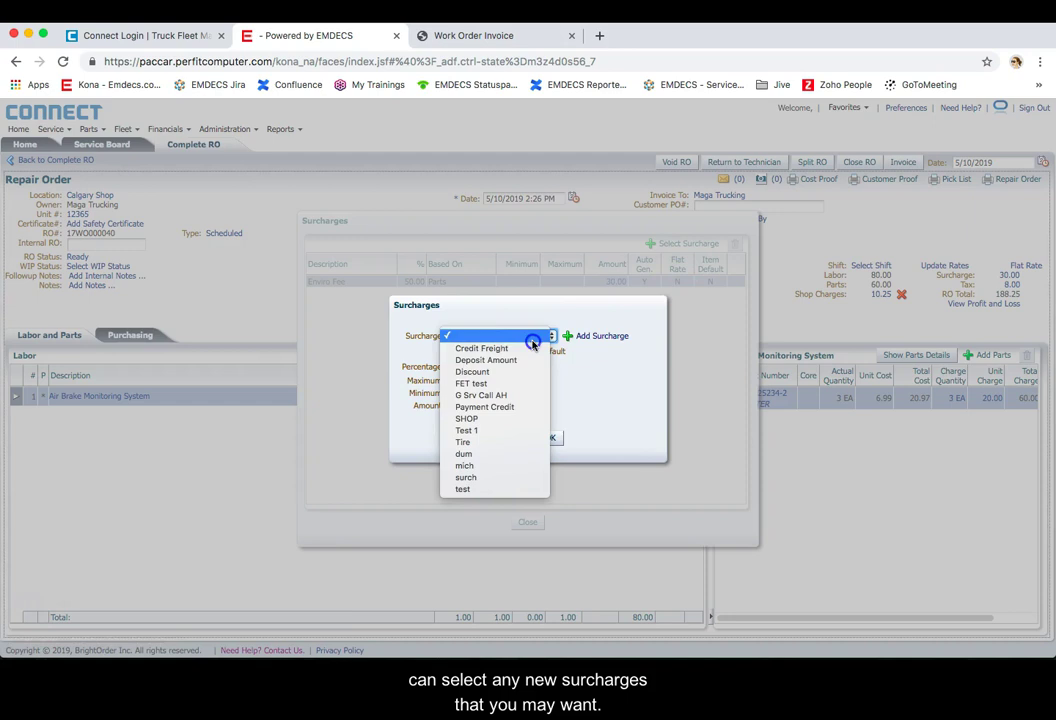
click(497, 385)
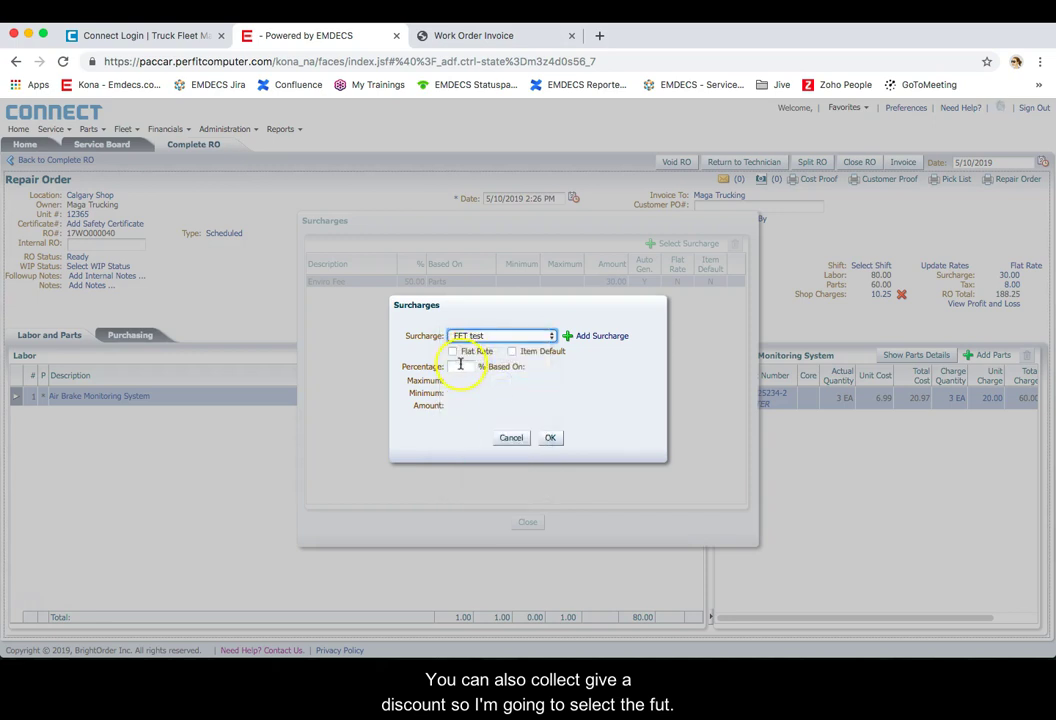
click(460, 366)
click(459, 366)
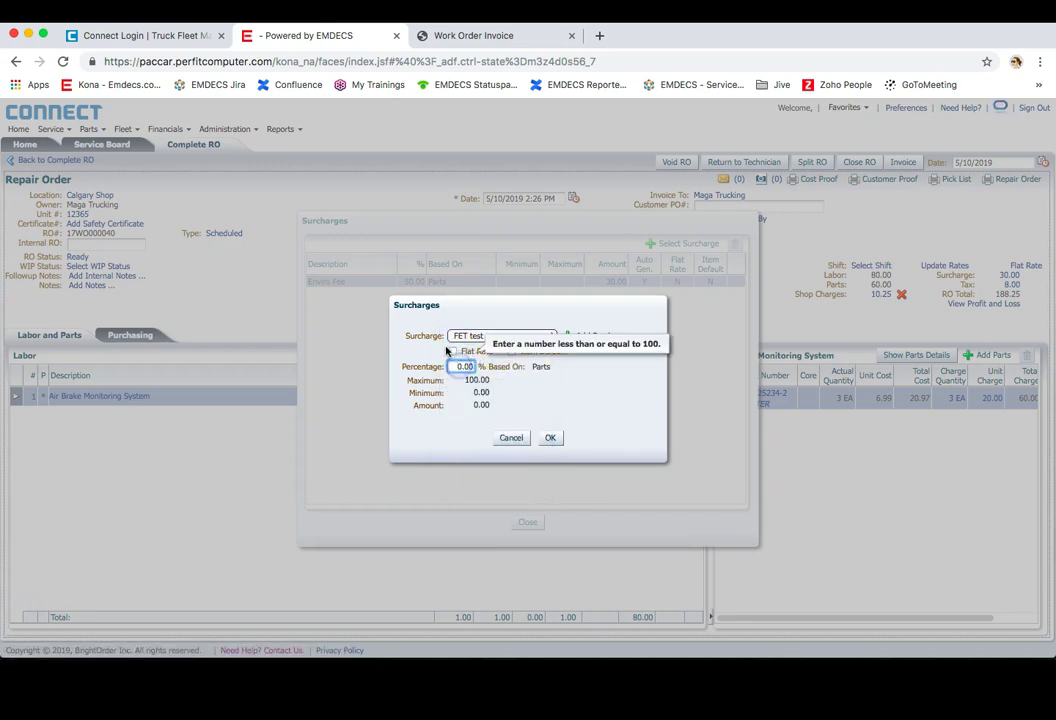
click(448, 351)
click(460, 365)
click(526, 377)
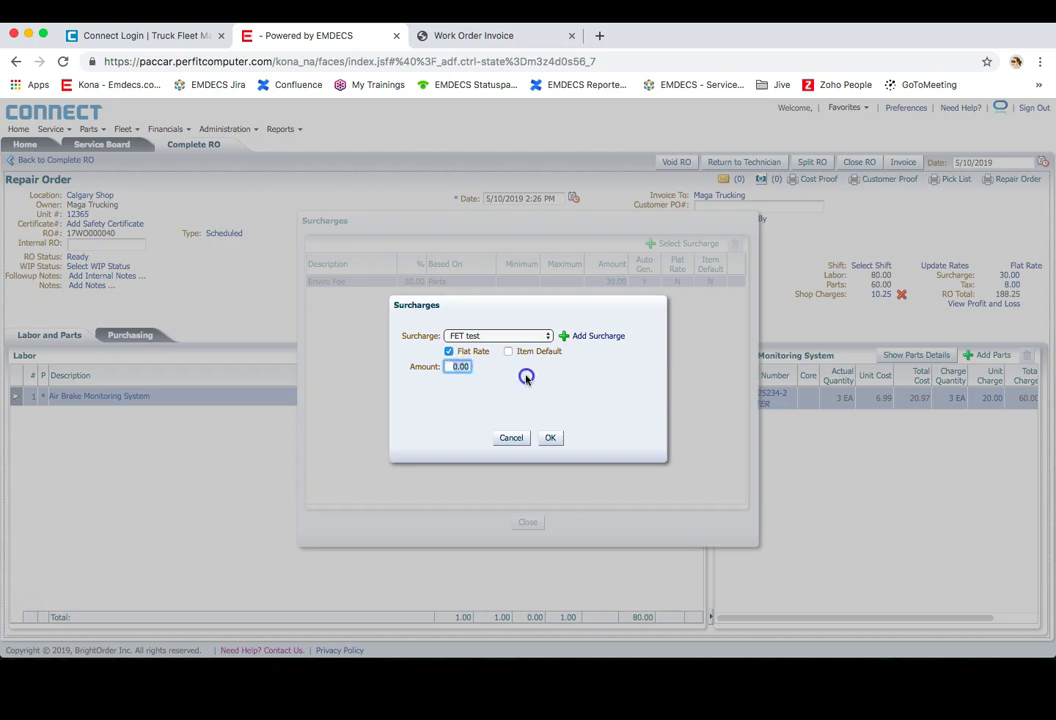
text(20)
key(Tab)
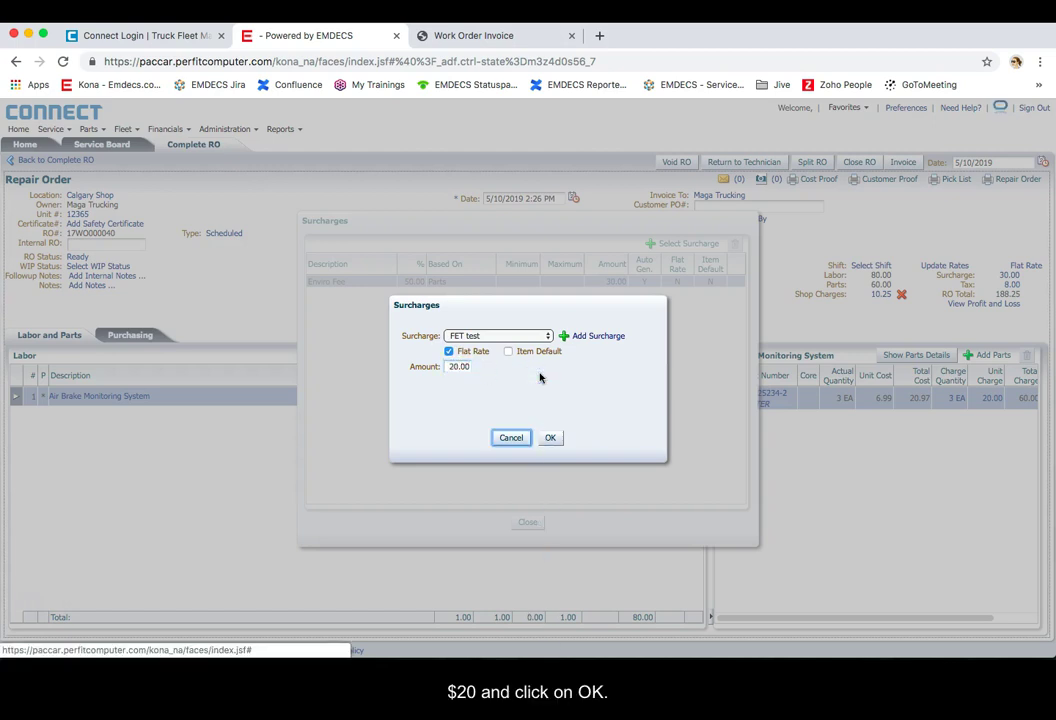
click(551, 439)
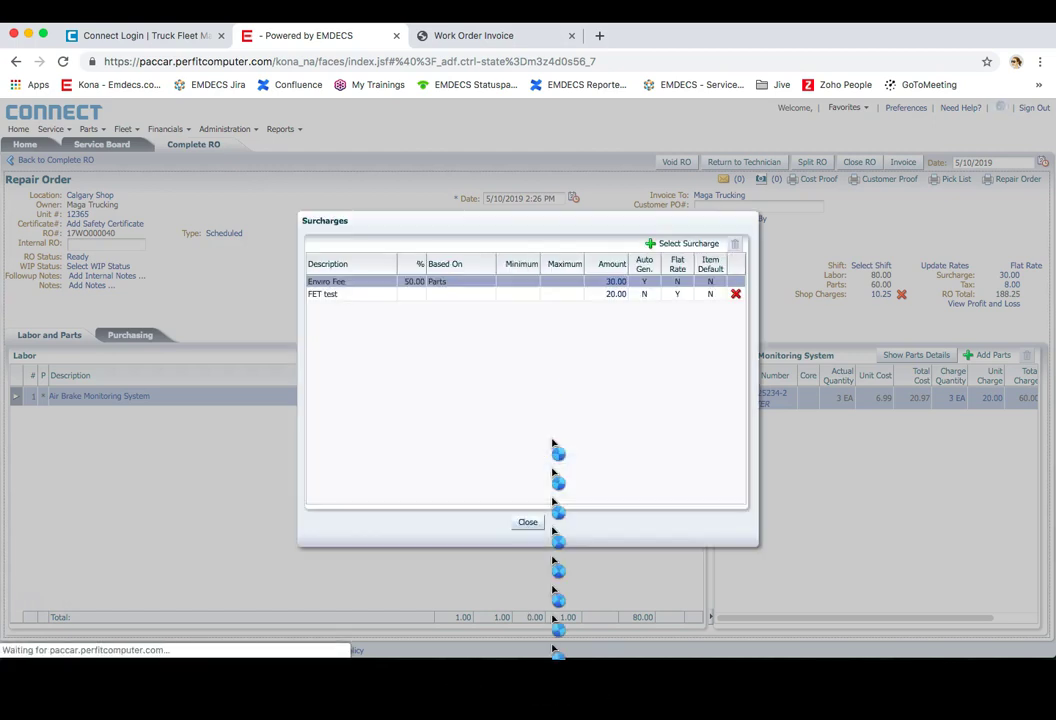
click(530, 524)
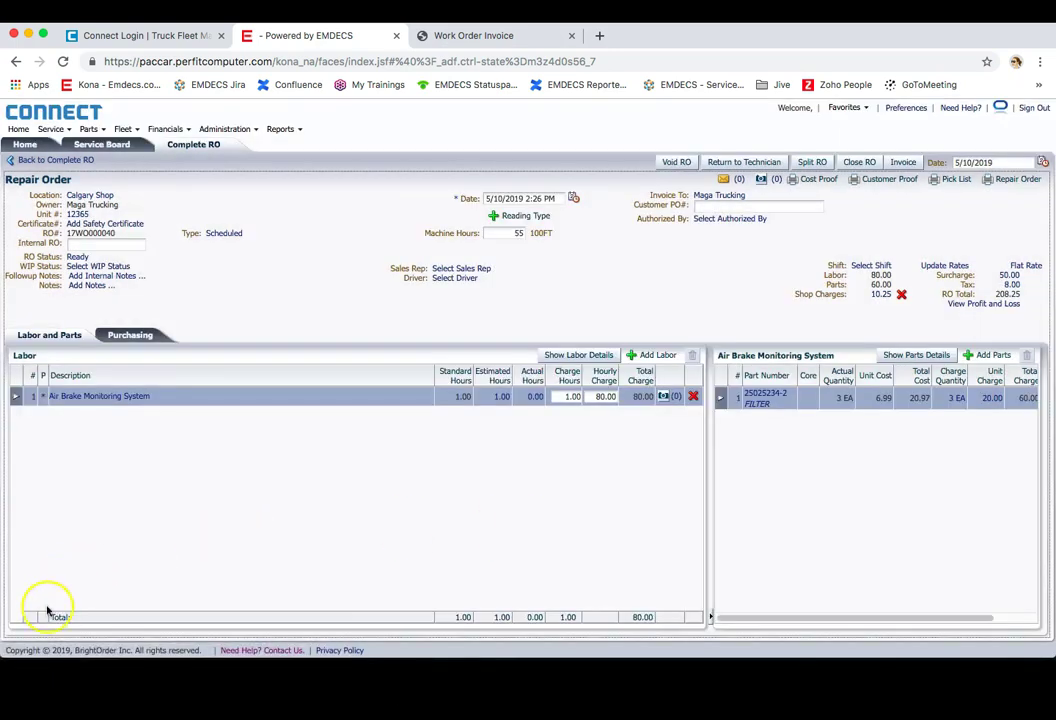
Step: Invoice unit 12365's repair order to produce its Repair Order Invoice customer copy
click(515, 235)
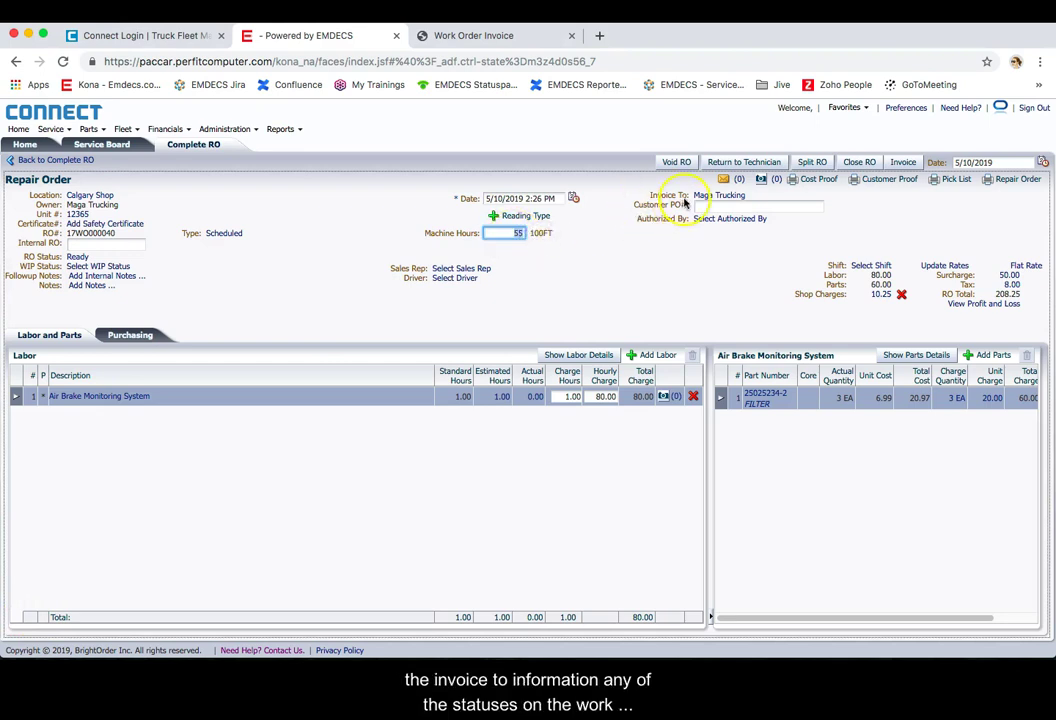
mouse_move(714, 199)
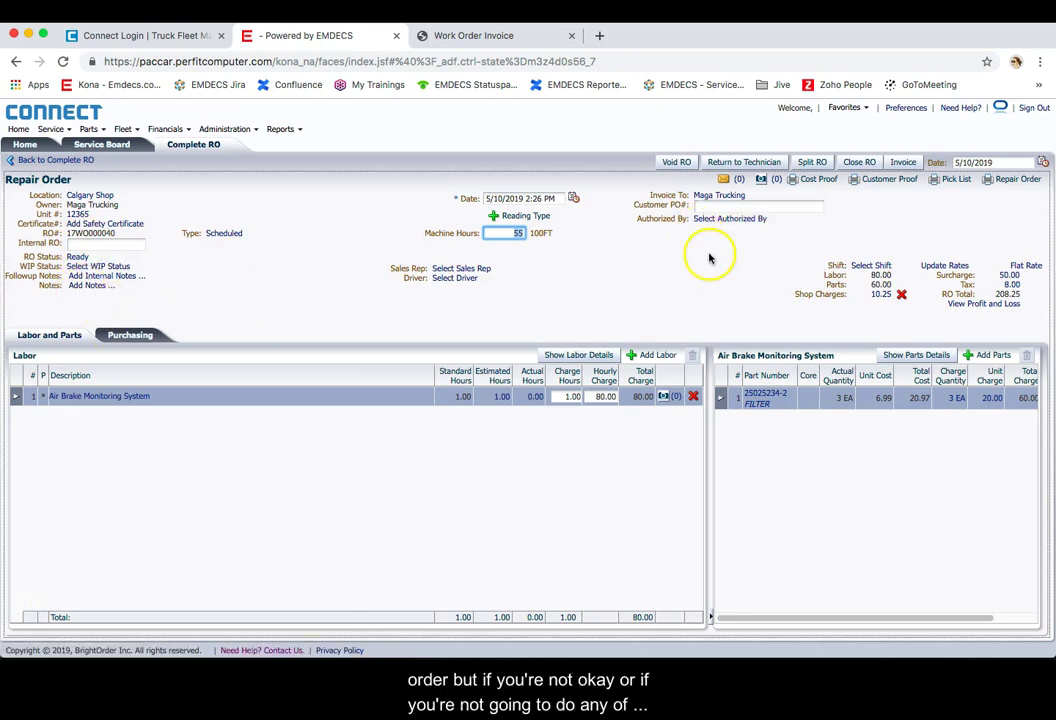
click(903, 162)
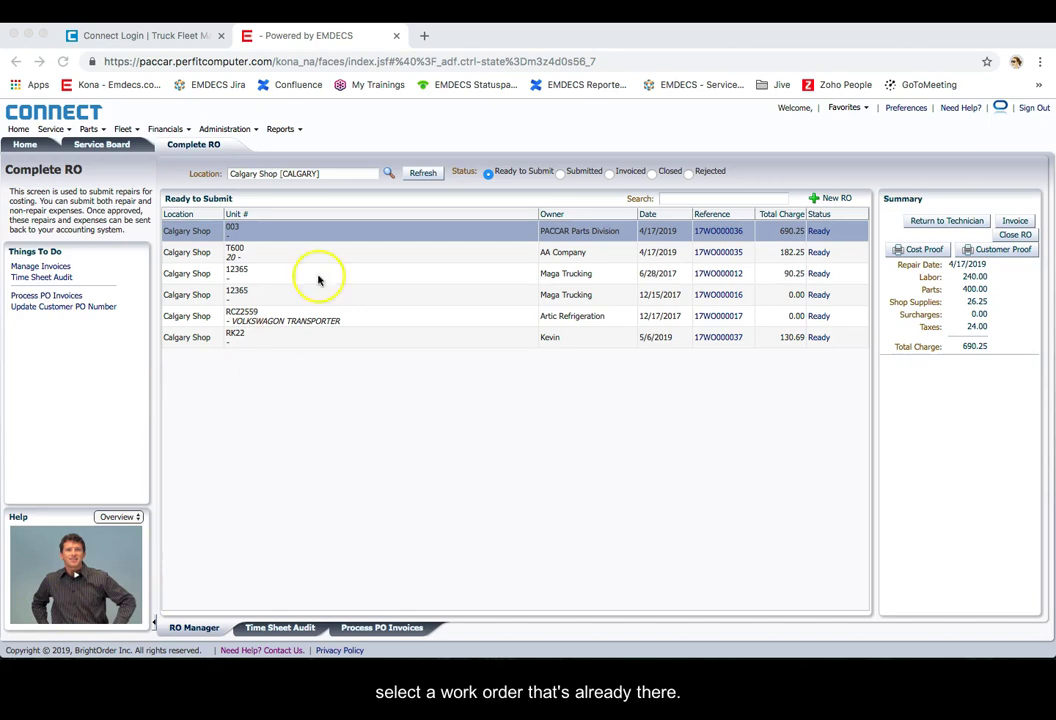
Step: Open unit 003's PACCAR Parts Division repair order and view its Purchasing tab
click(713, 233)
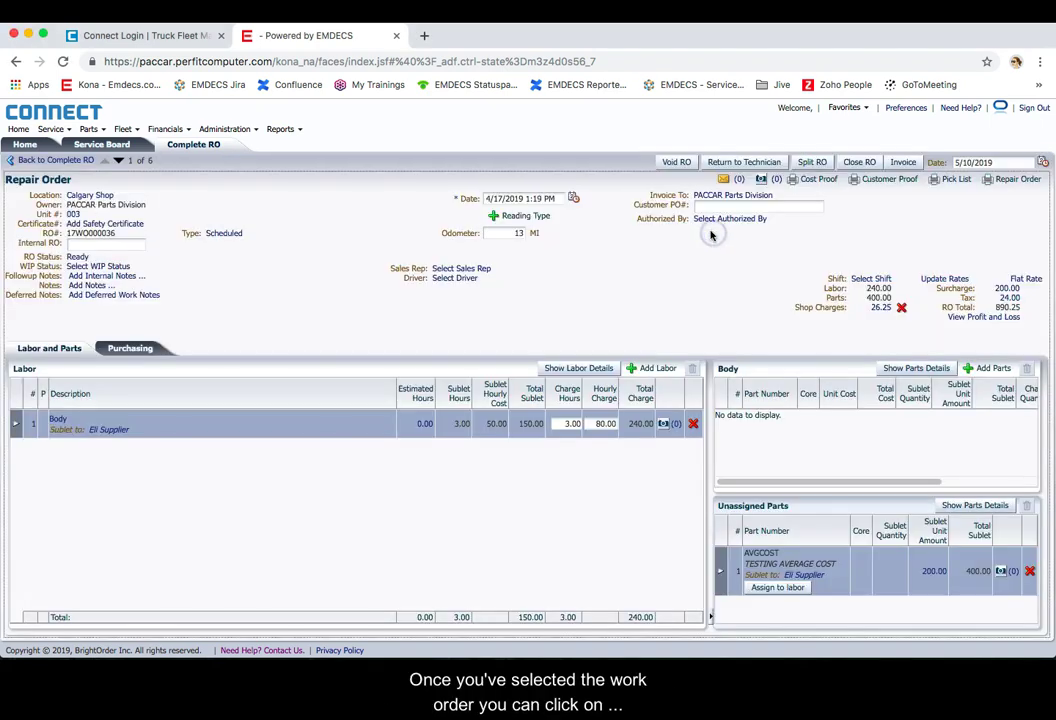
click(132, 350)
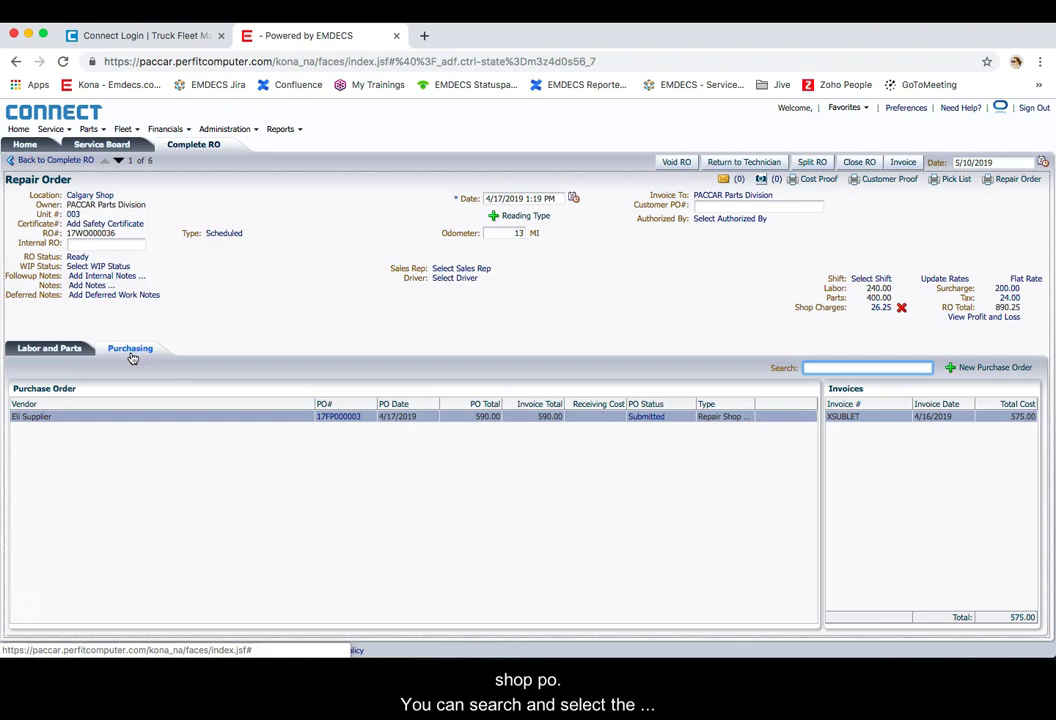
Step: Create a Best Parts repair shop PO with Block Assembly - Grease labor: 1 sublet hour at 60.00
click(179, 226)
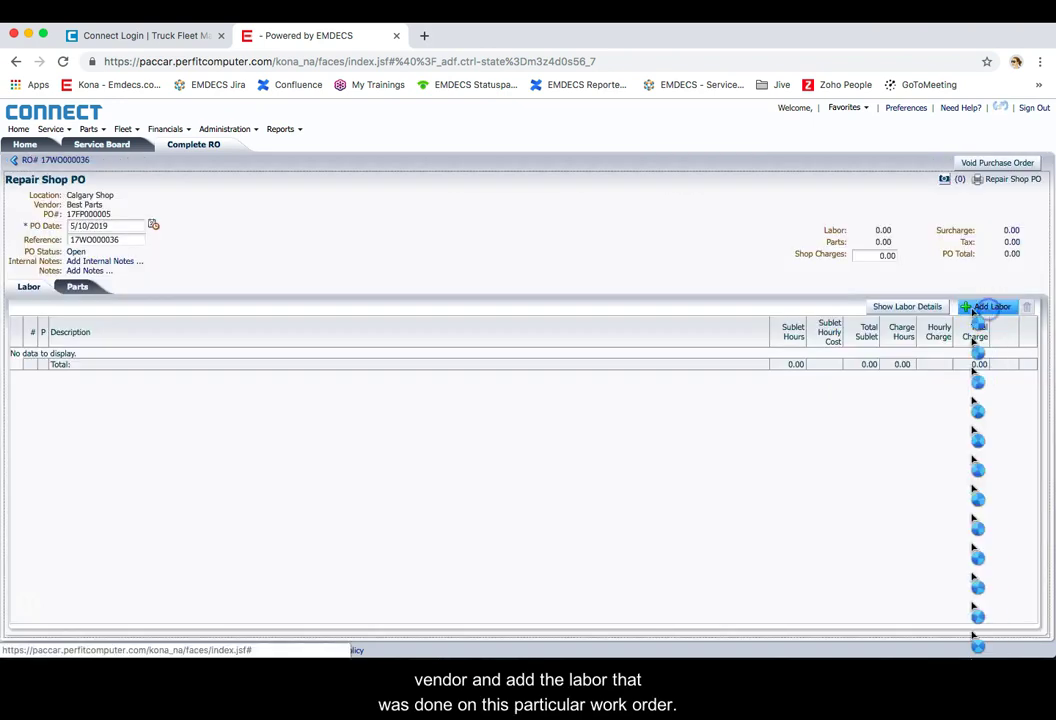
click(980, 307)
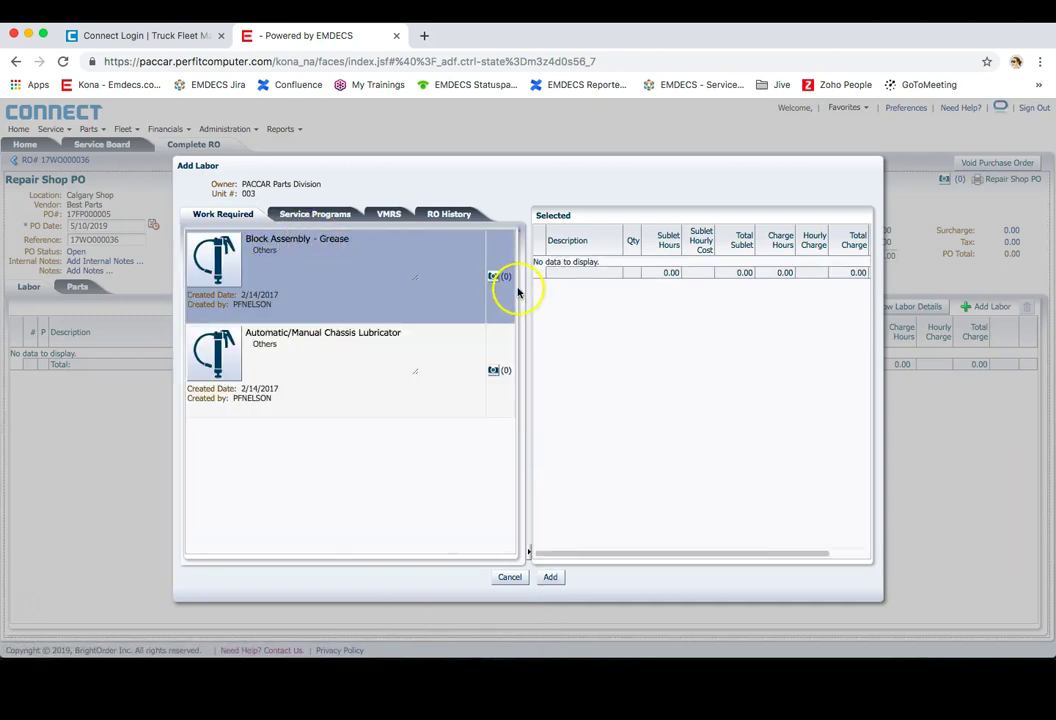
click(212, 266)
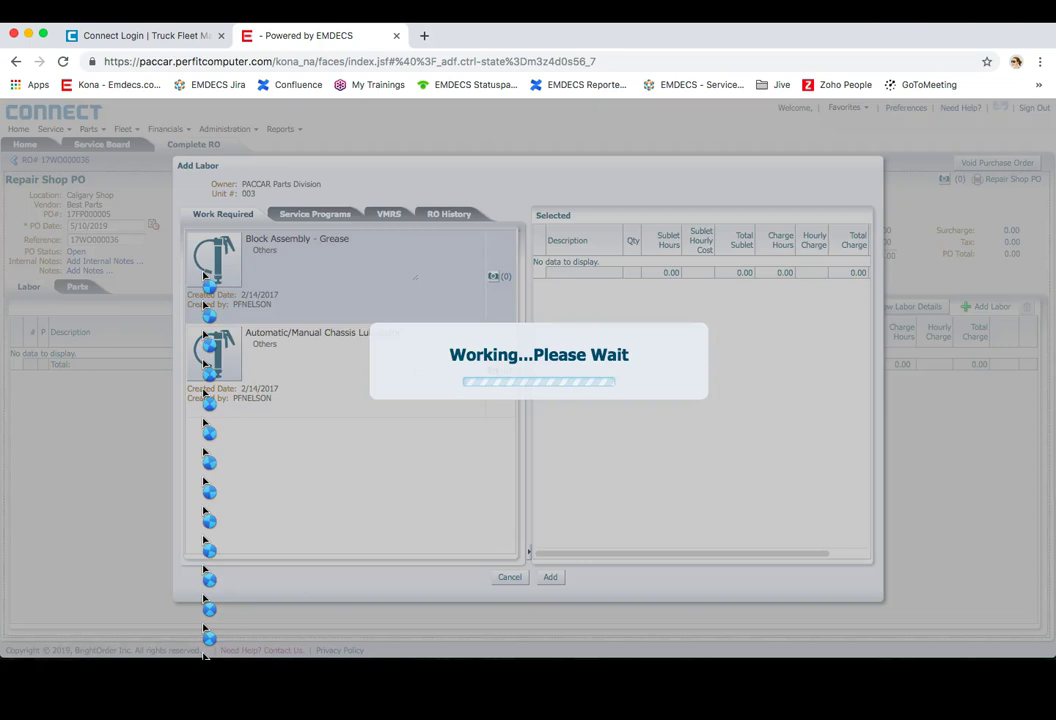
click(207, 271)
click(862, 282)
click(815, 269)
click(778, 268)
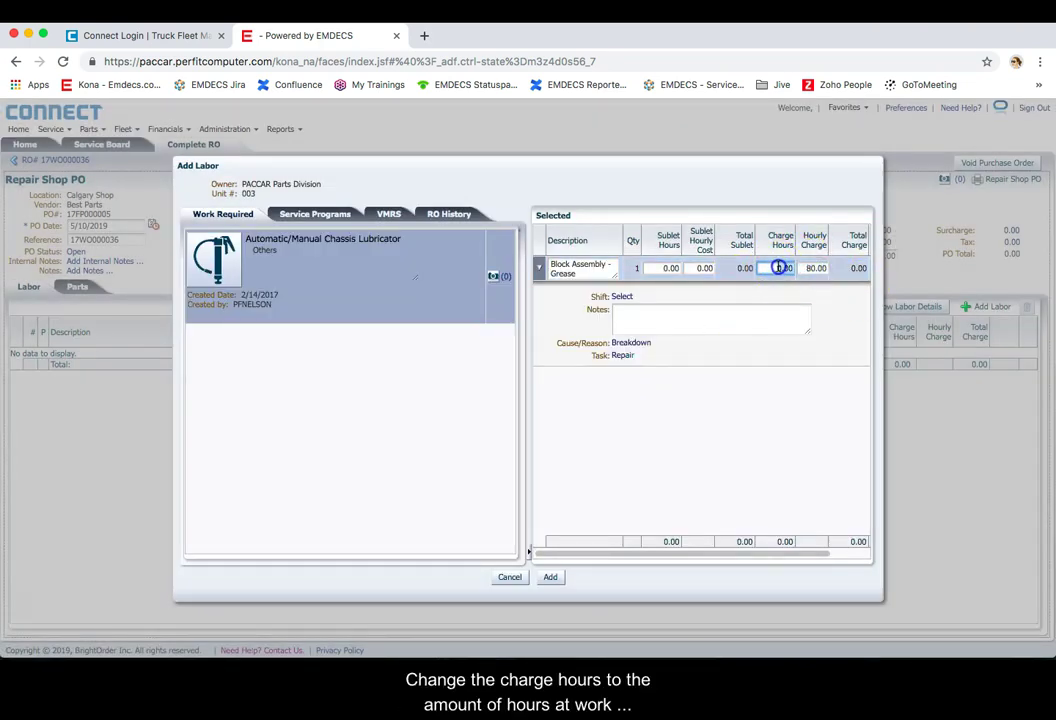
text(1)
key(Tab)
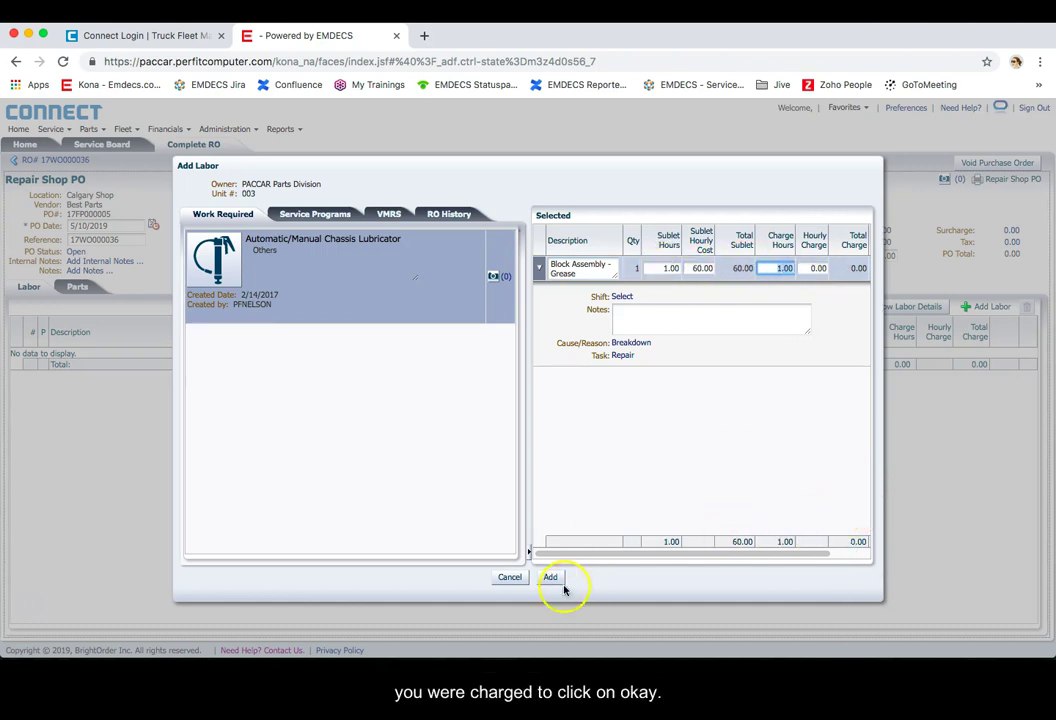
click(550, 577)
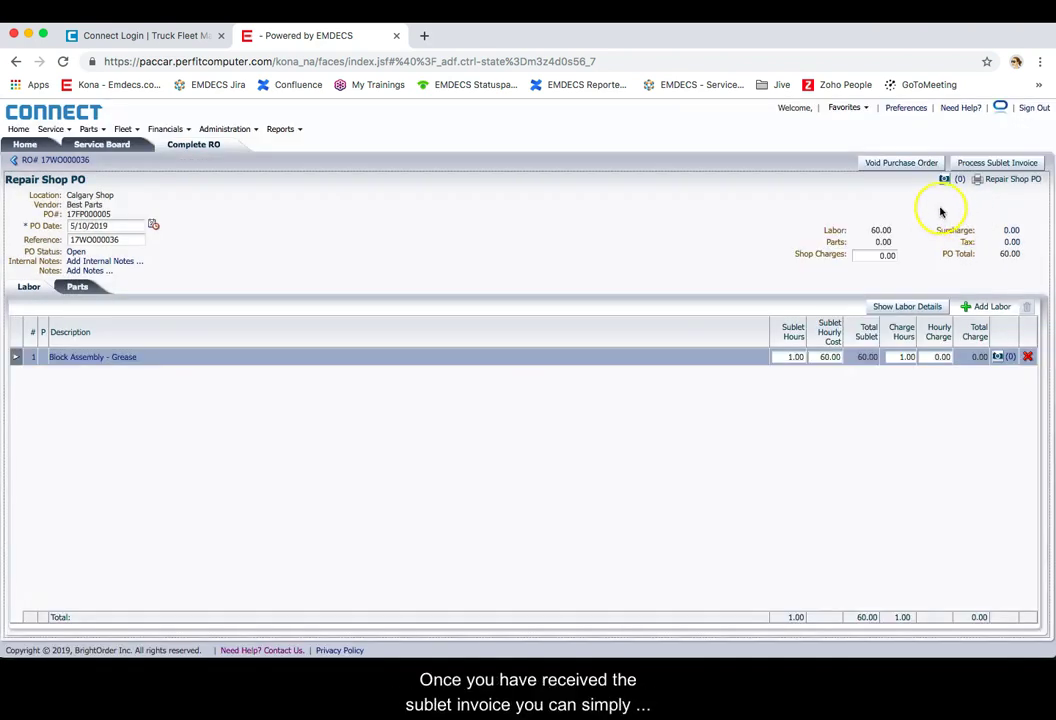
Step: Process the Best Parts sublet invoice TEST123 dated 10 May
click(980, 166)
text(TEST123)
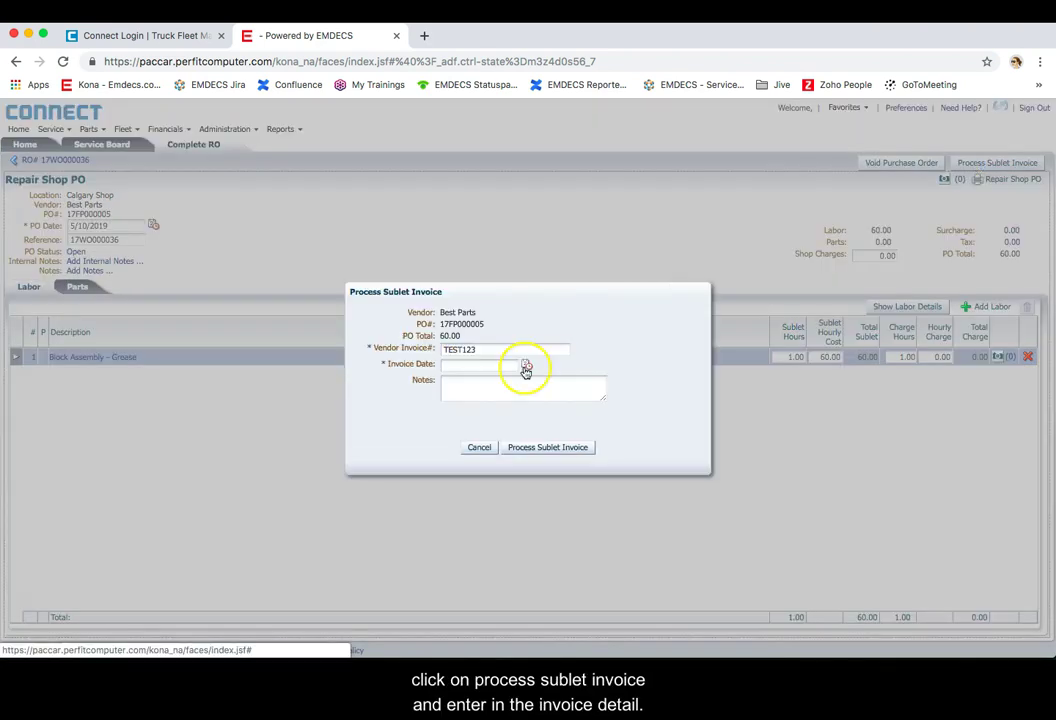
click(526, 365)
click(648, 436)
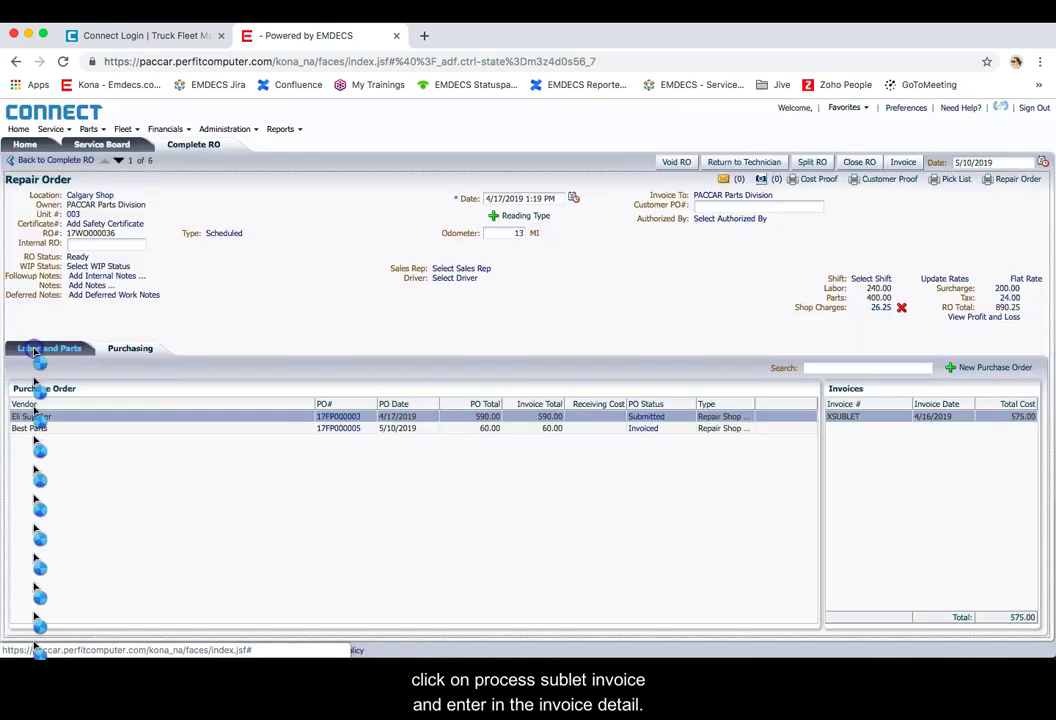
click(85, 348)
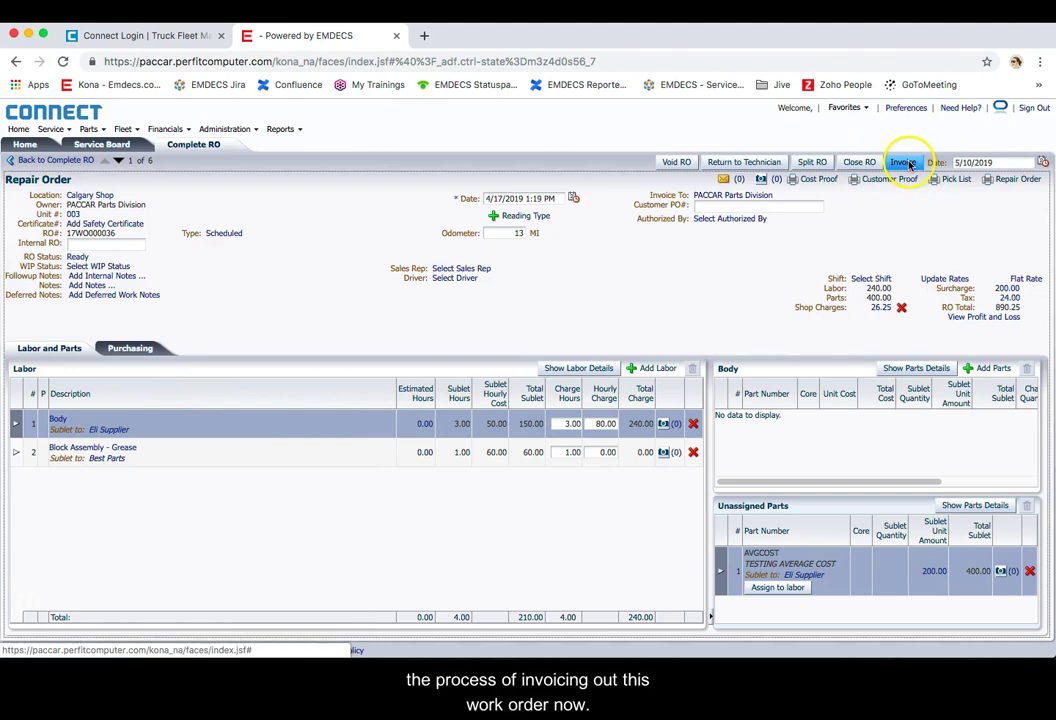
Step: Assign the AVGCOST part to the Body labor line, check Block Assembly - Grease, and invoice the RO
click(767, 591)
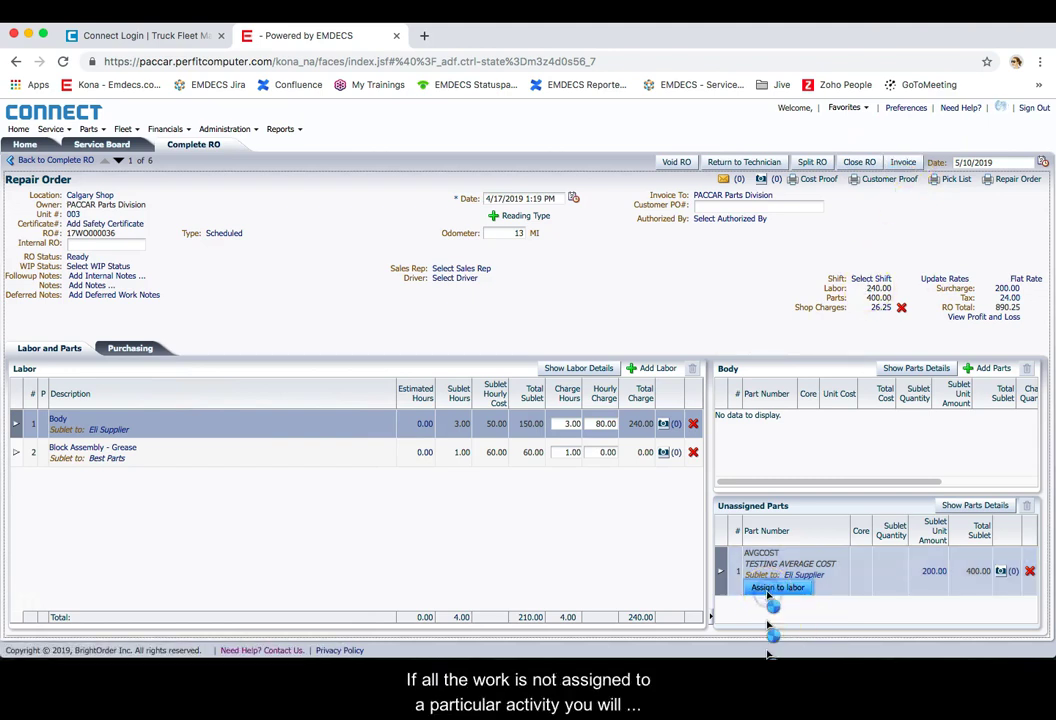
click(730, 221)
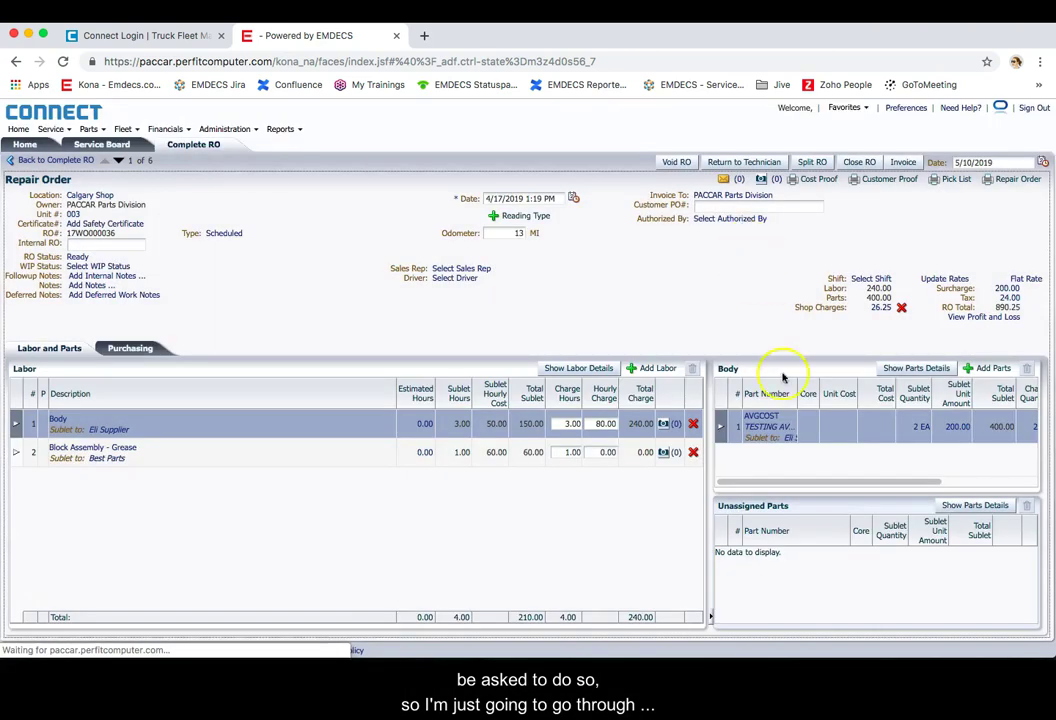
click(319, 452)
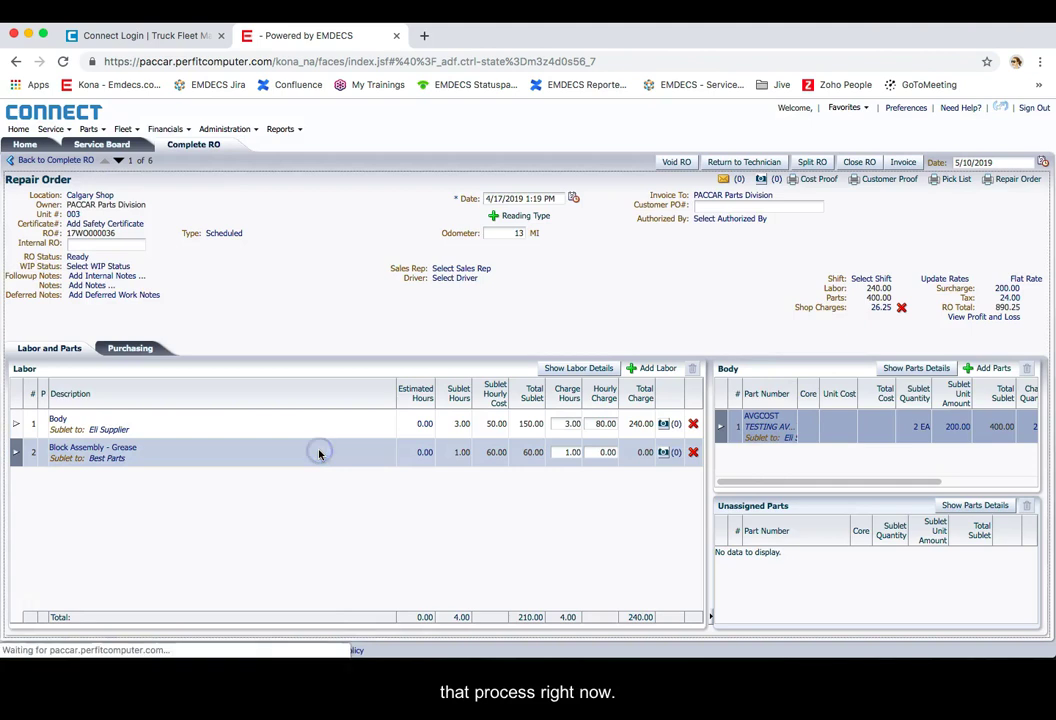
click(920, 163)
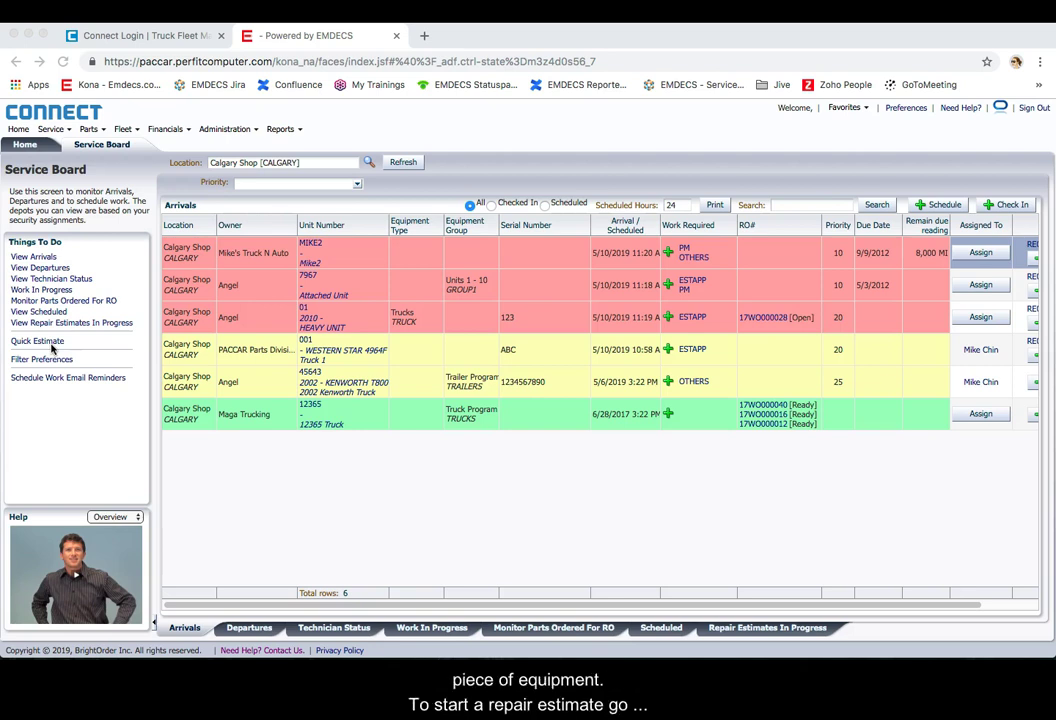
Step: Start a quick estimate for unit 12365 with Brake labor Air Brake Monitoring System and the 25025234-2 filter
click(46, 345)
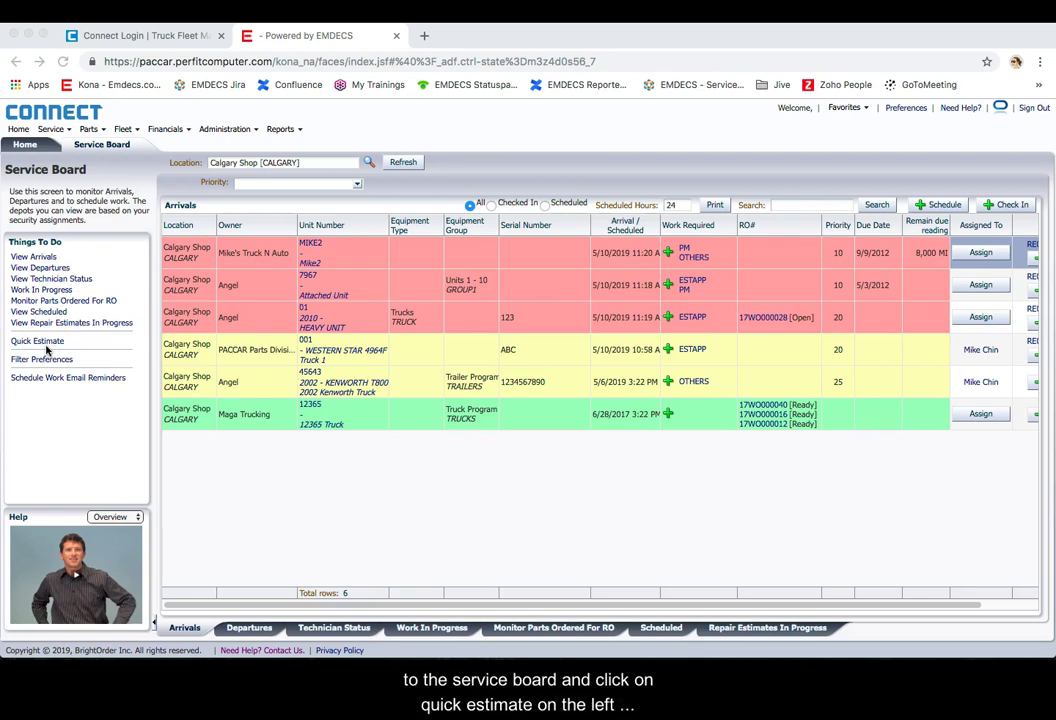
click(44, 343)
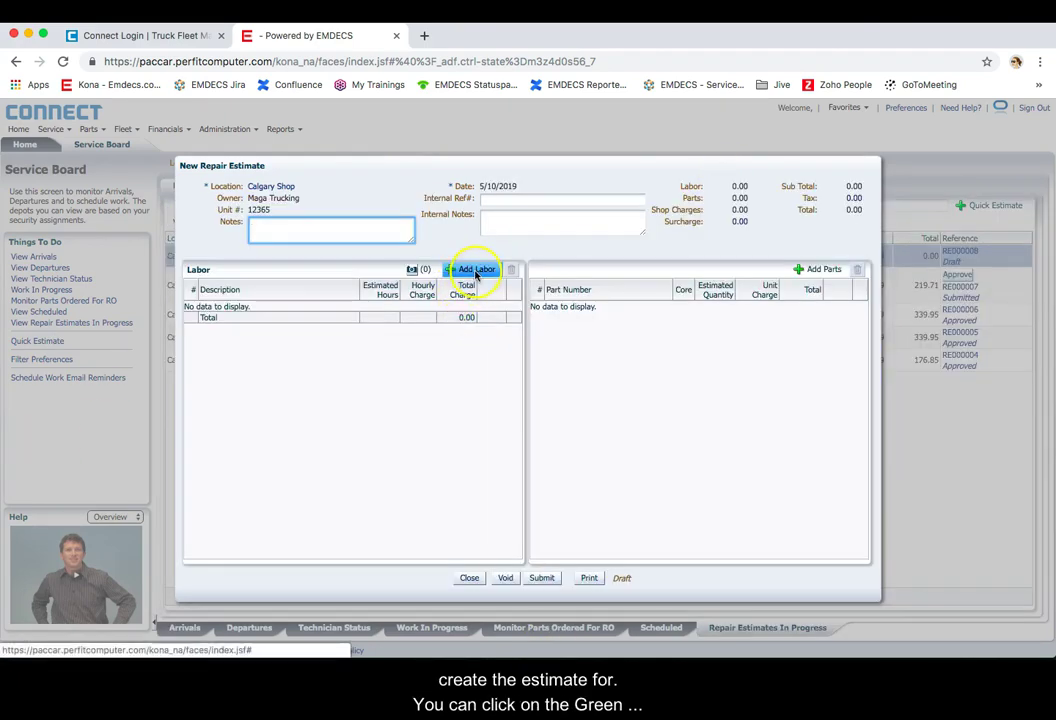
click(476, 272)
click(225, 290)
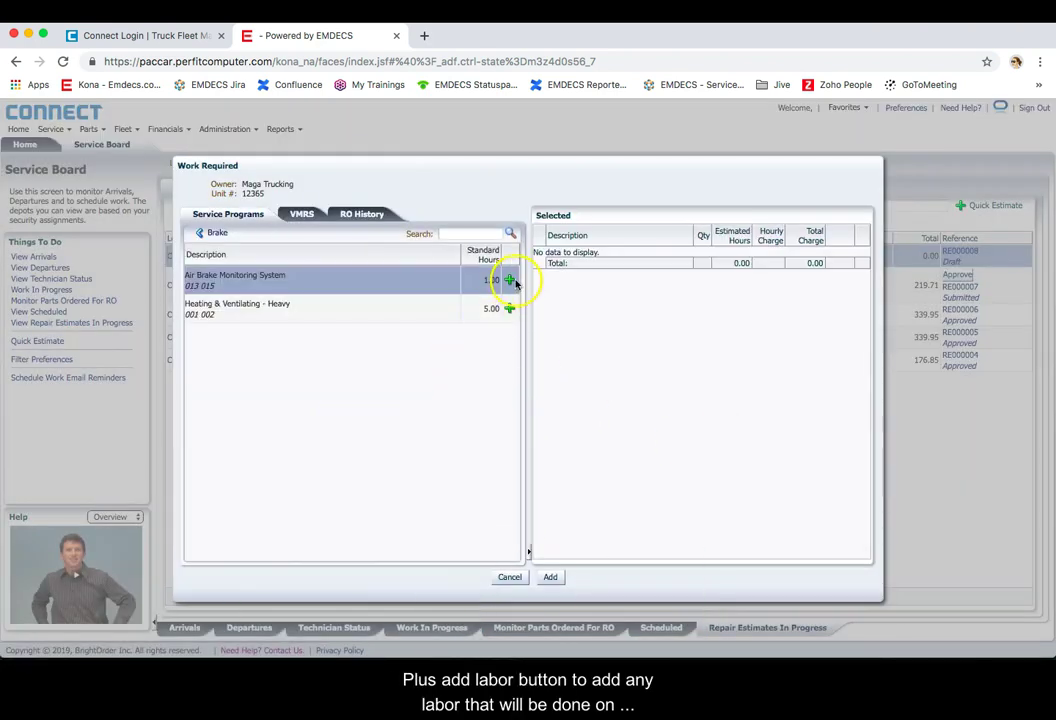
click(510, 281)
click(730, 261)
click(550, 554)
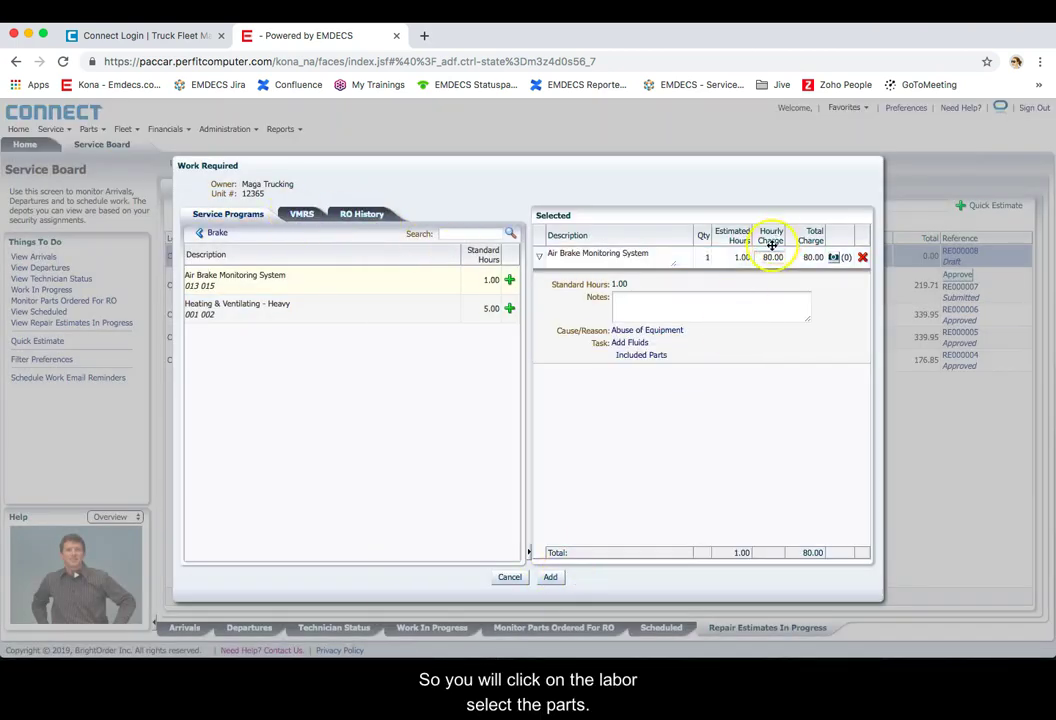
Step: Set the air brake labor's hourly charge to 90.00, note 'In an accident', and add it
double_click(772, 257)
text(90.00)
key(Tab)
click(701, 303)
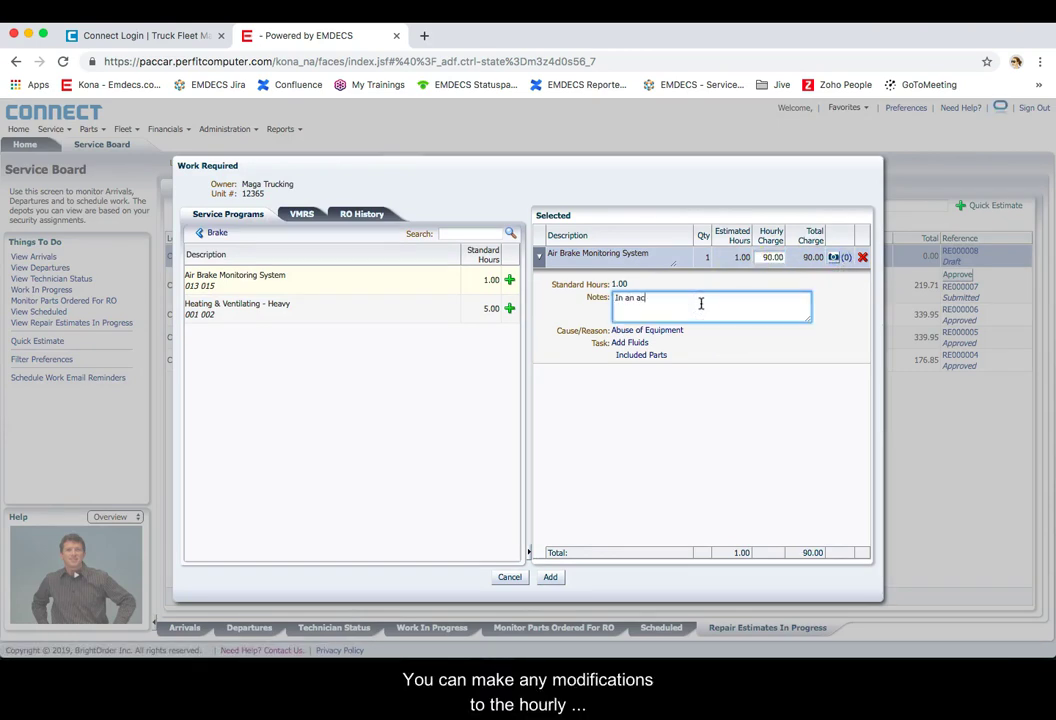
text(cident)
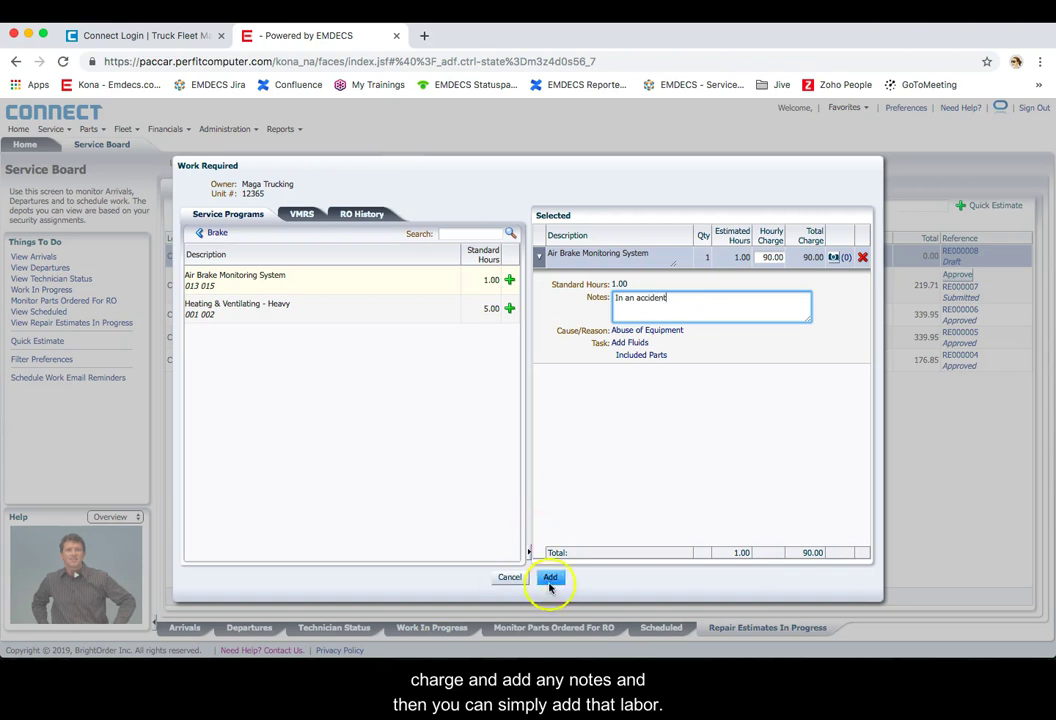
click(550, 577)
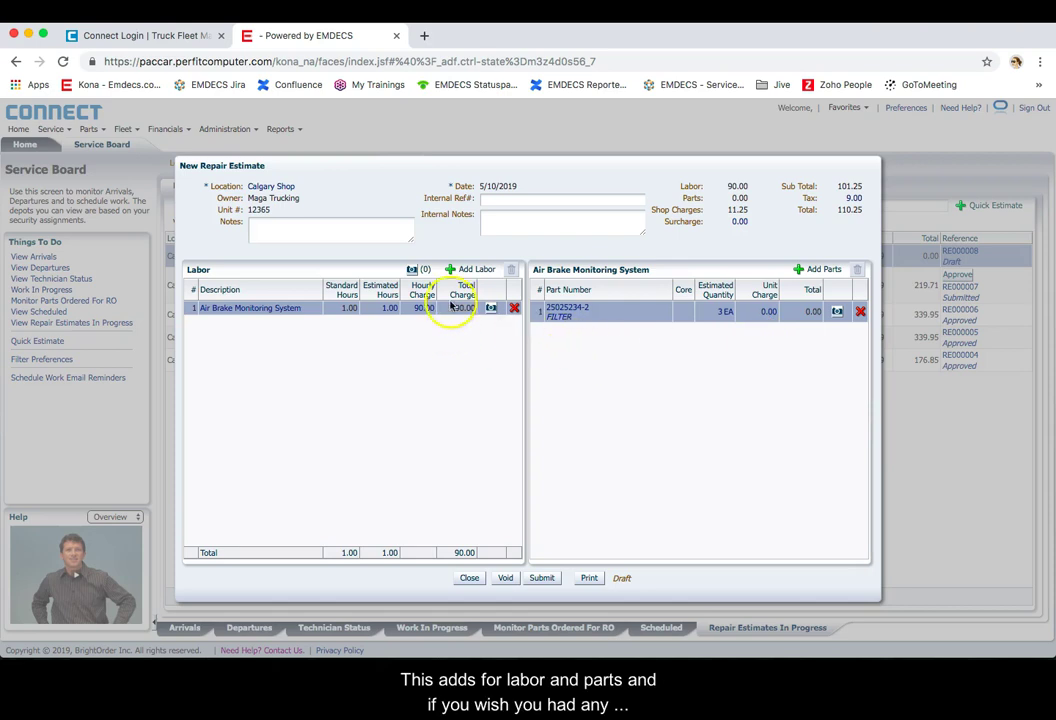
Step: Add three 303644 breakaway switches at 17.40 each to the air brake work, totalling 377.79
click(806, 275)
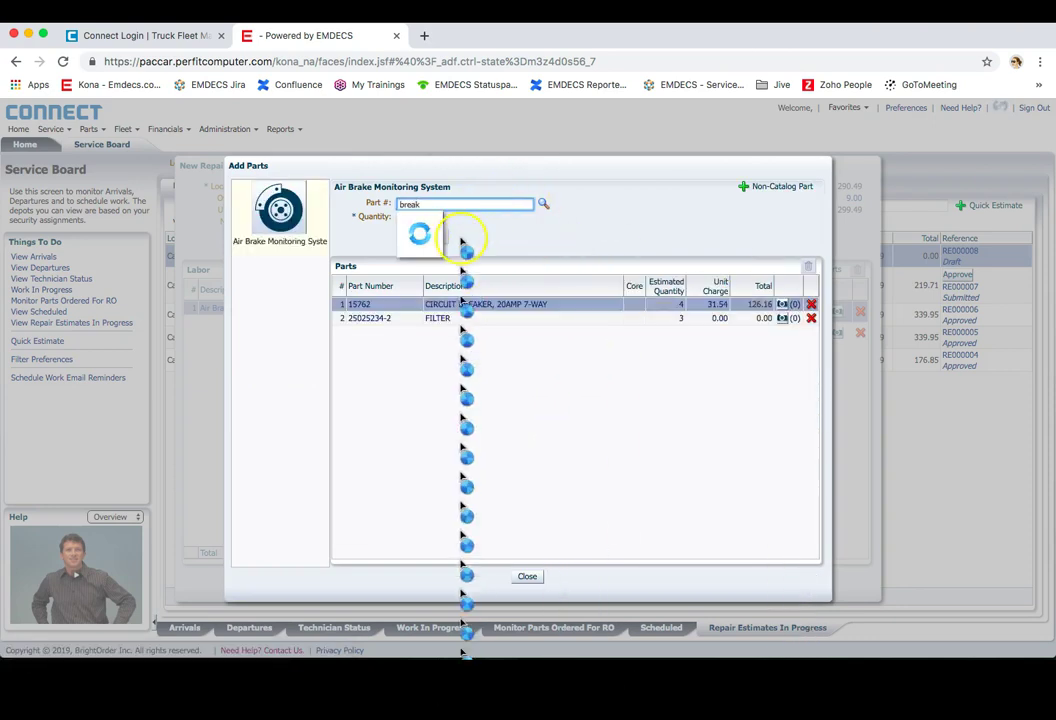
click(440, 243)
double_click(430, 218)
text(303644)
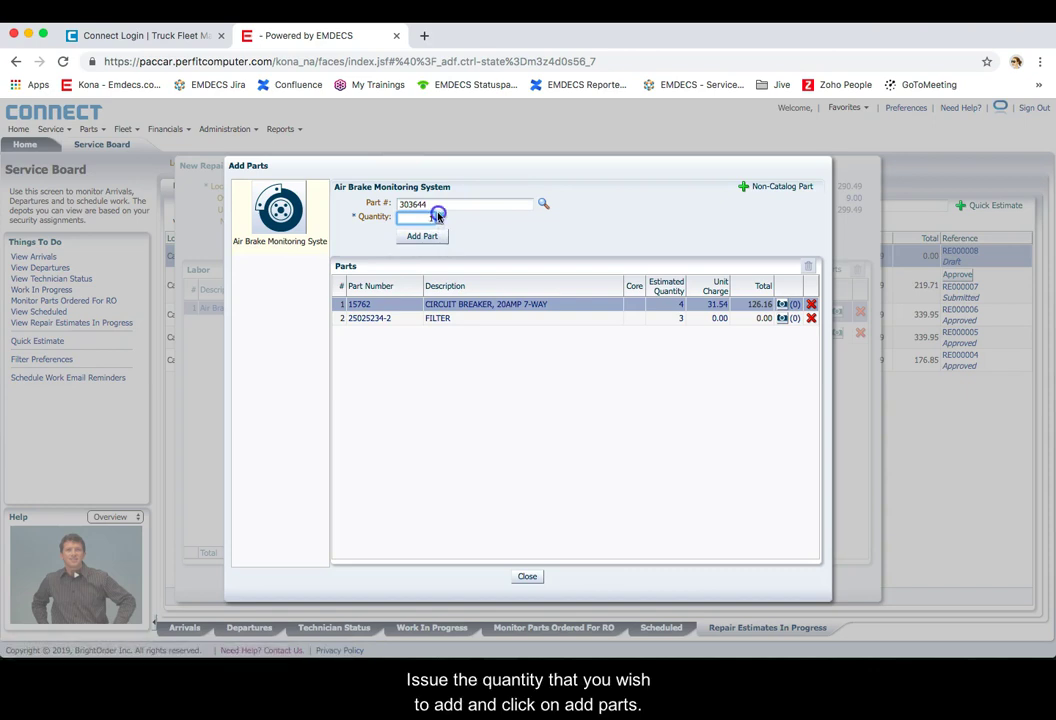
click(428, 240)
click(428, 240)
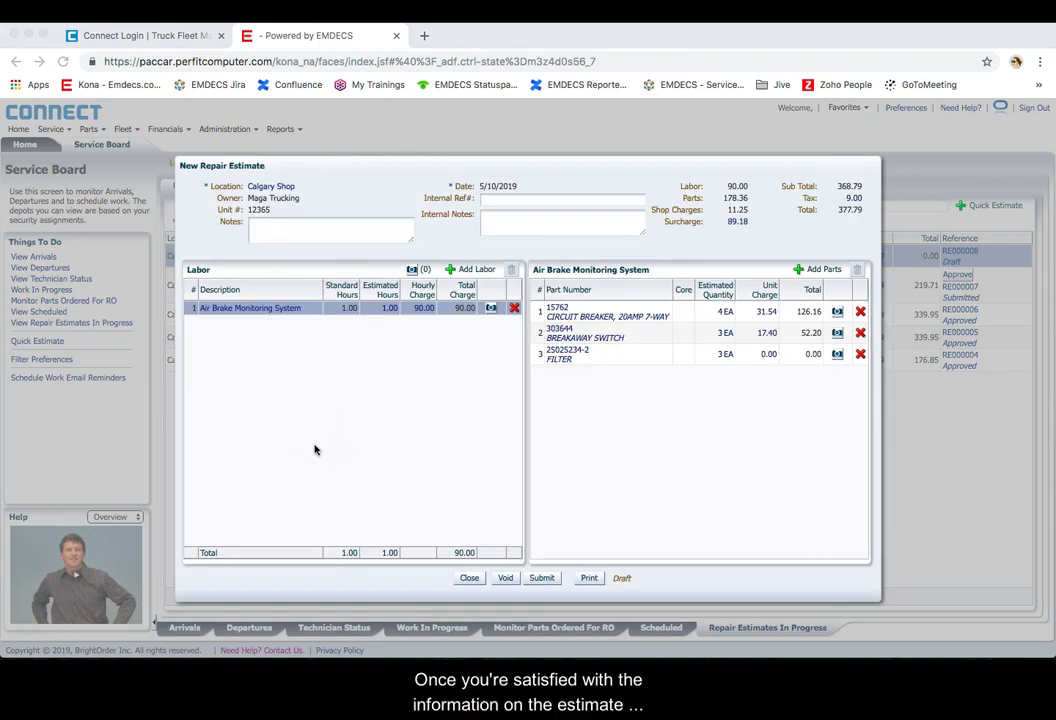
Step: Print the Repair Order Estimate PDF for unit 12365, then switch back to the Connect estimate tab
click(589, 578)
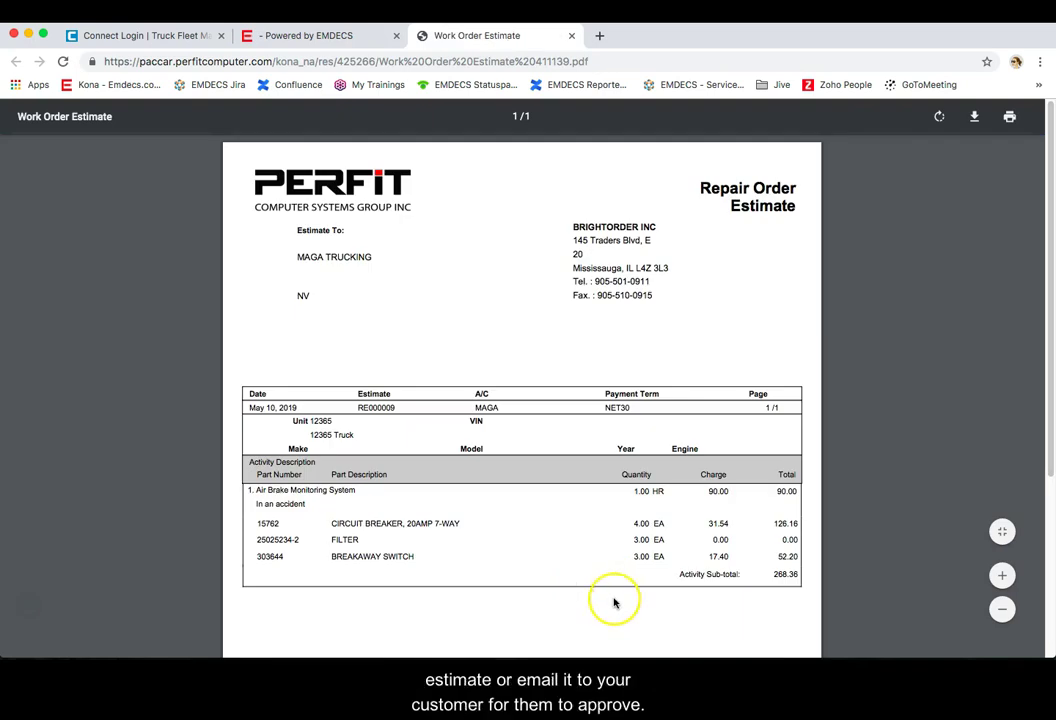
click(336, 38)
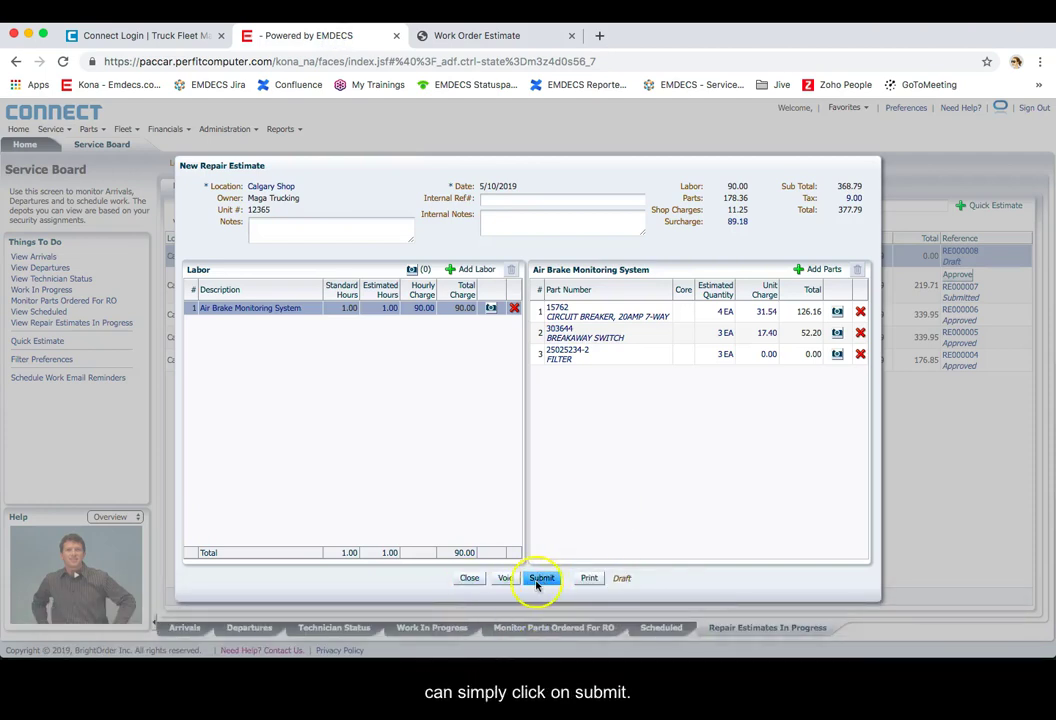
Step: Reopen estimate RE000009, review its parts and air brake labor, and submit it for approval
click(472, 579)
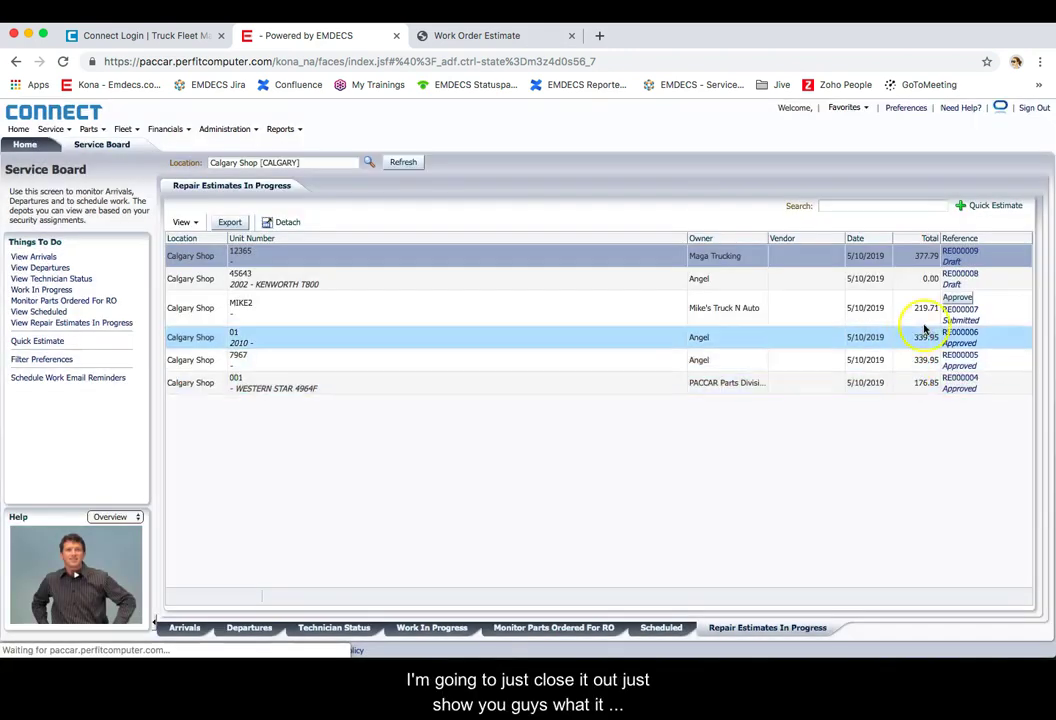
click(958, 251)
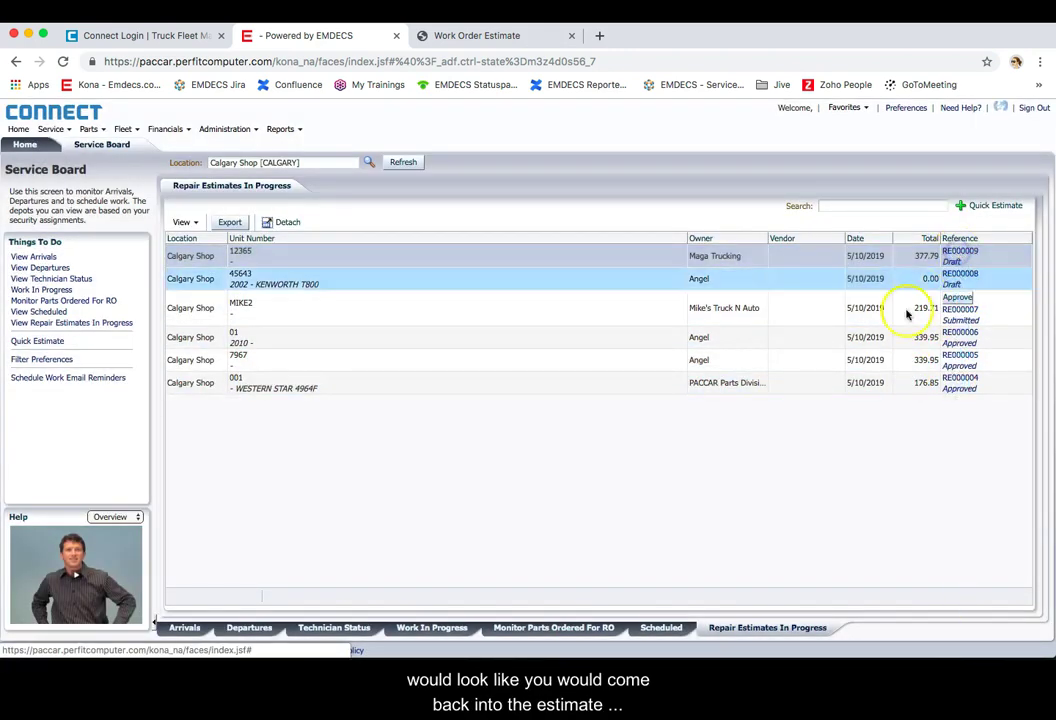
click(545, 578)
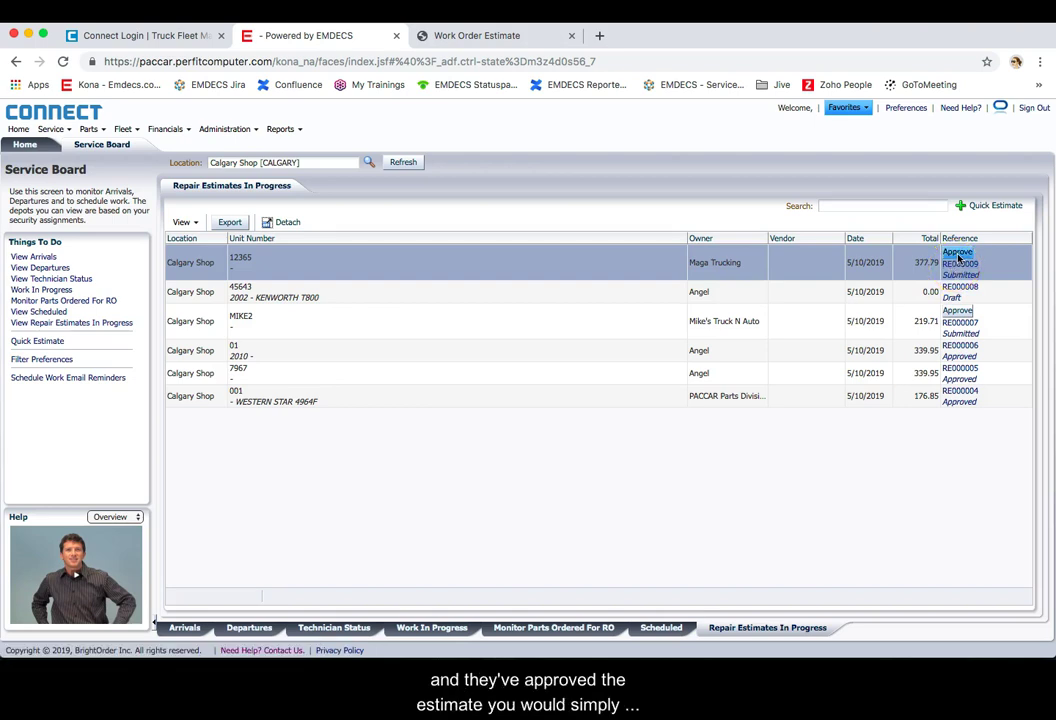
click(958, 262)
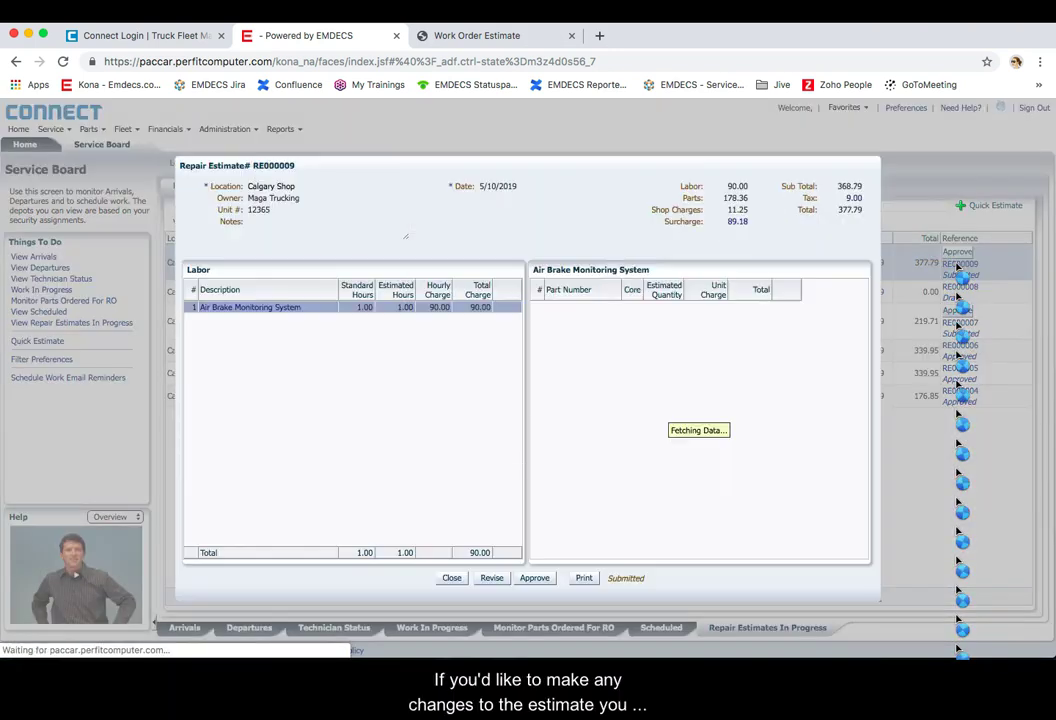
click(625, 383)
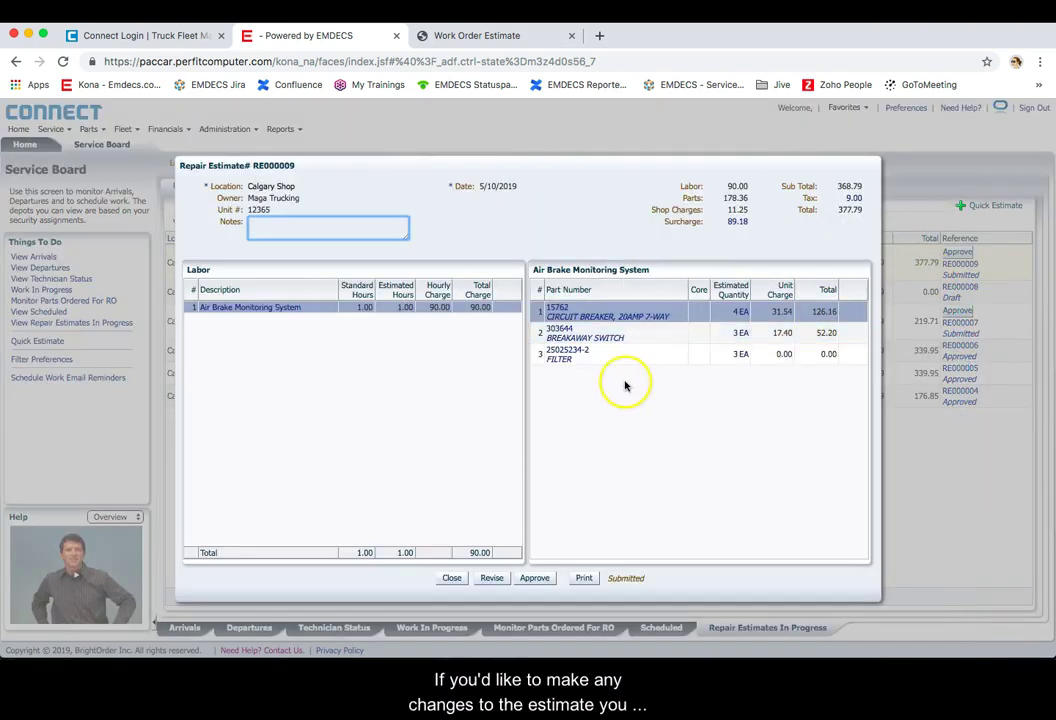
click(446, 306)
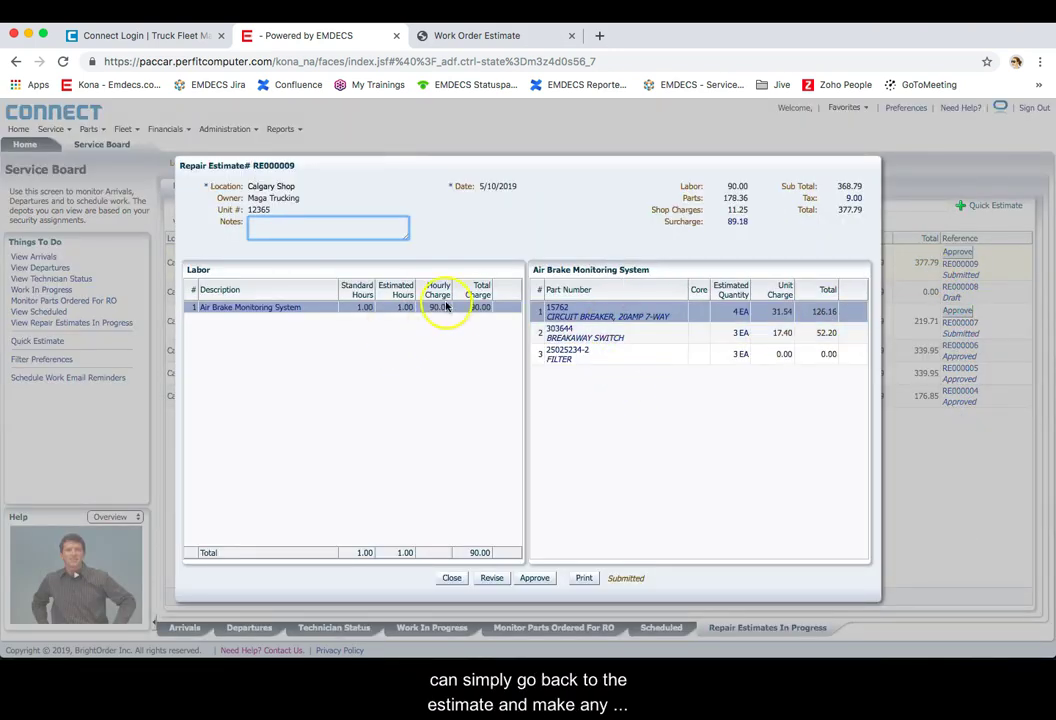
click(276, 308)
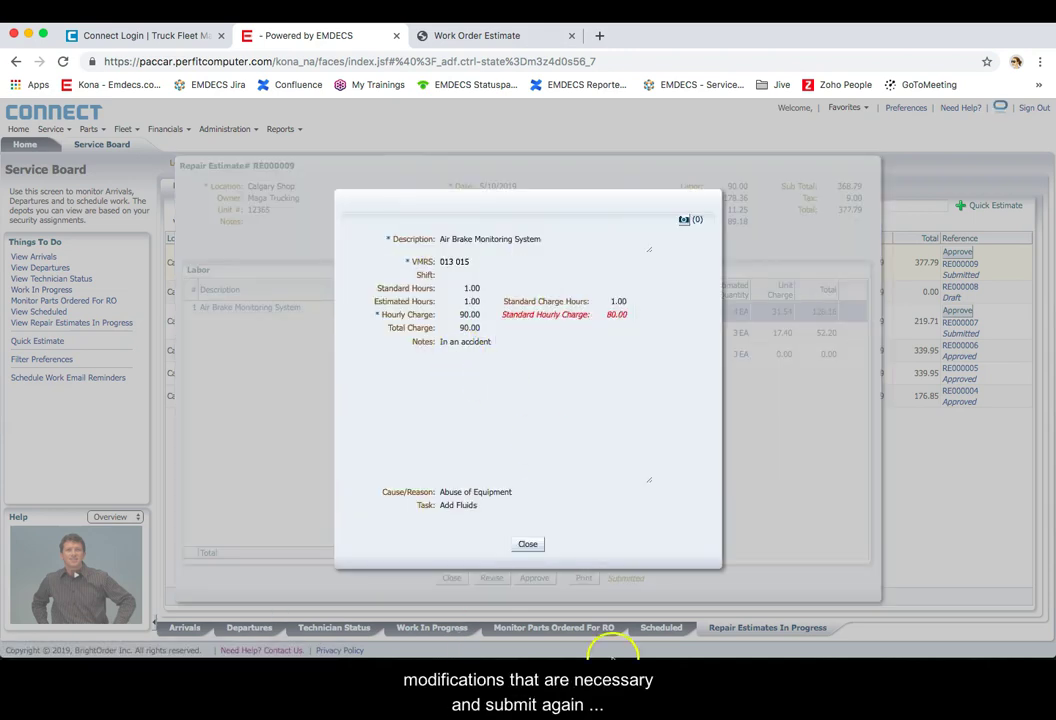
click(529, 545)
click(540, 577)
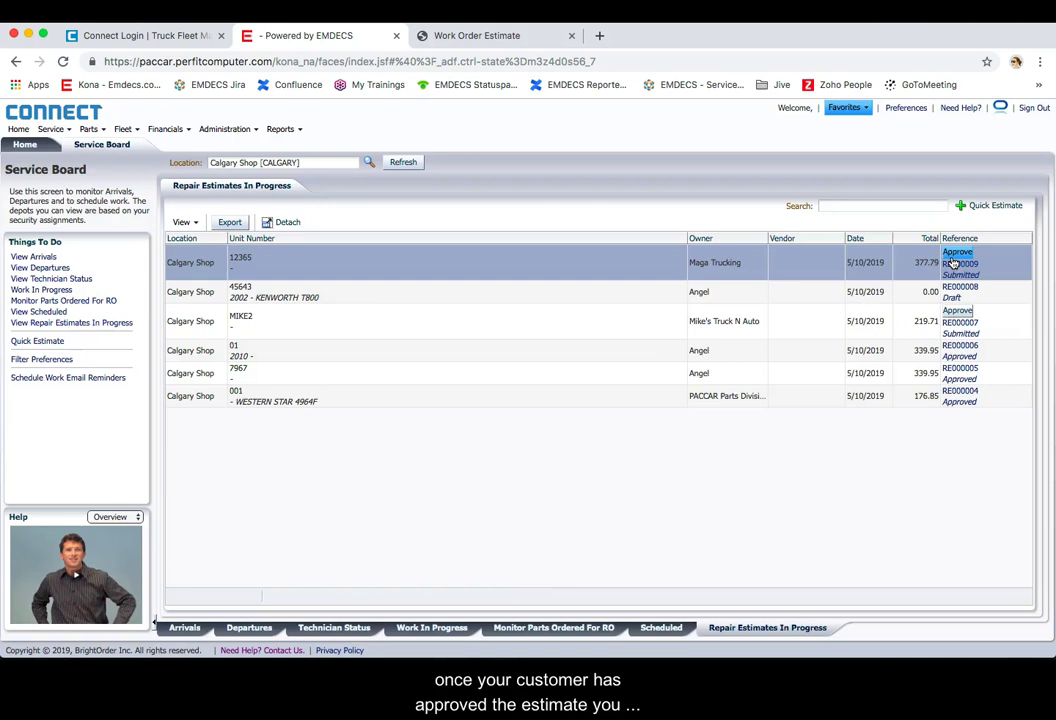
Step: Approve RE000009 and open technician assignment for unit 12365's Maga Trucking row on Arrivals
click(954, 257)
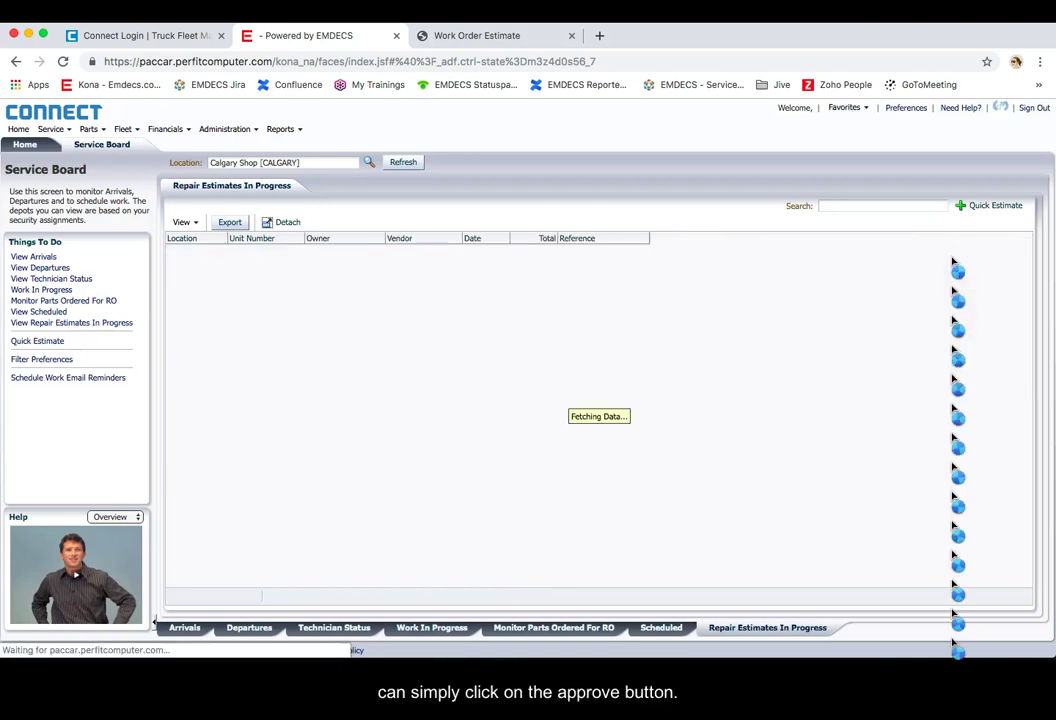
click(182, 628)
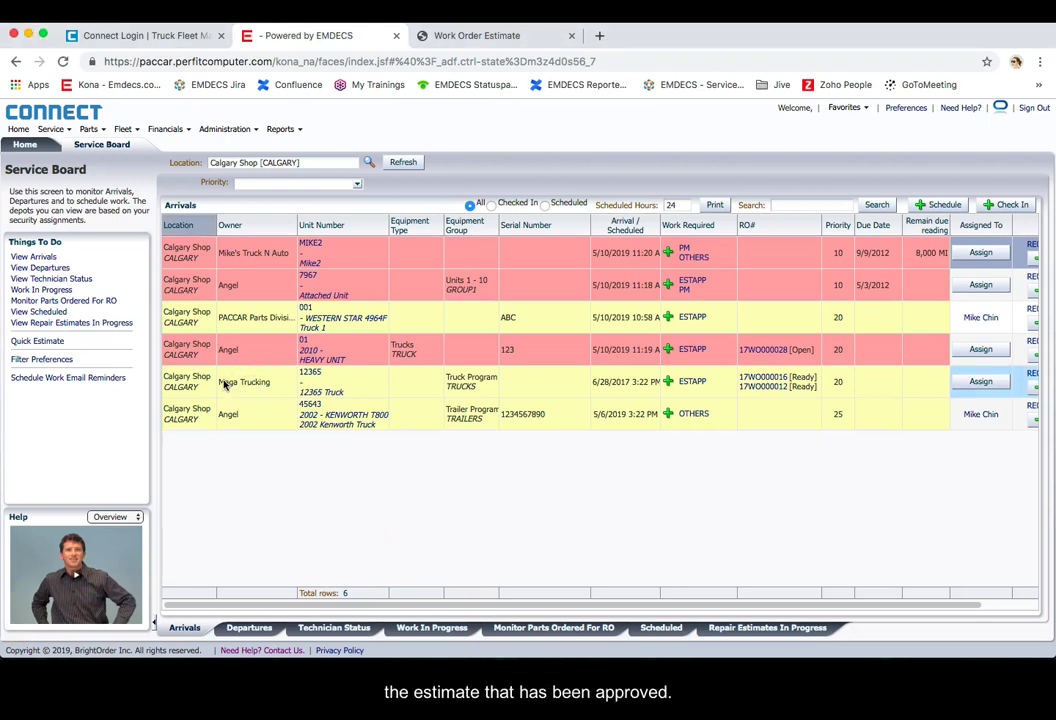
click(980, 381)
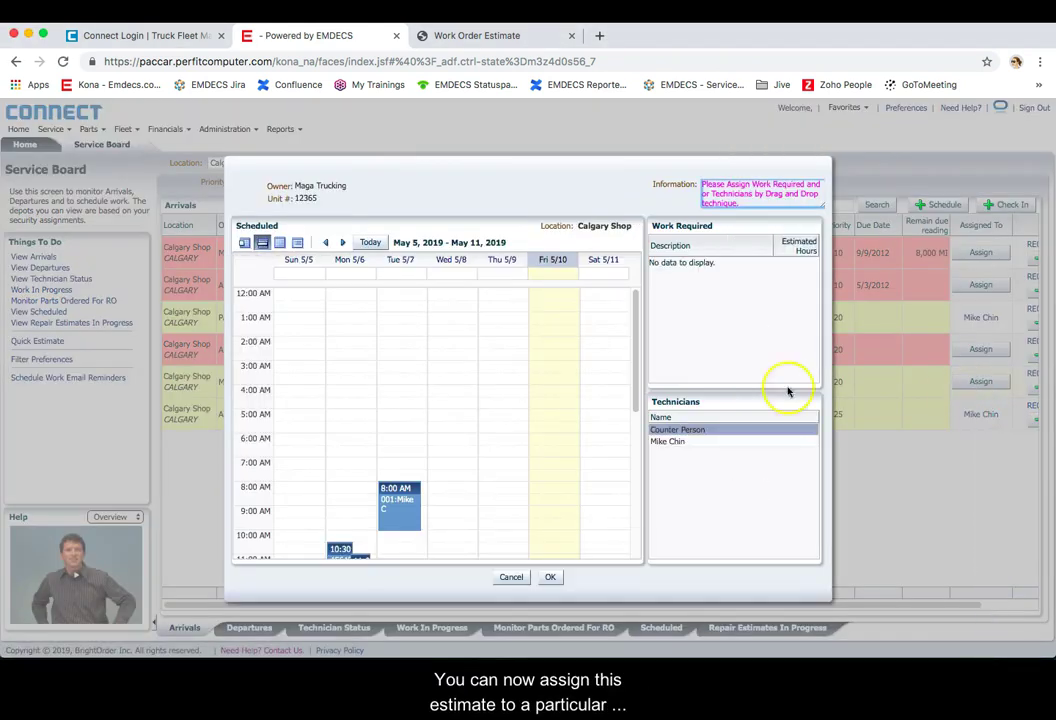